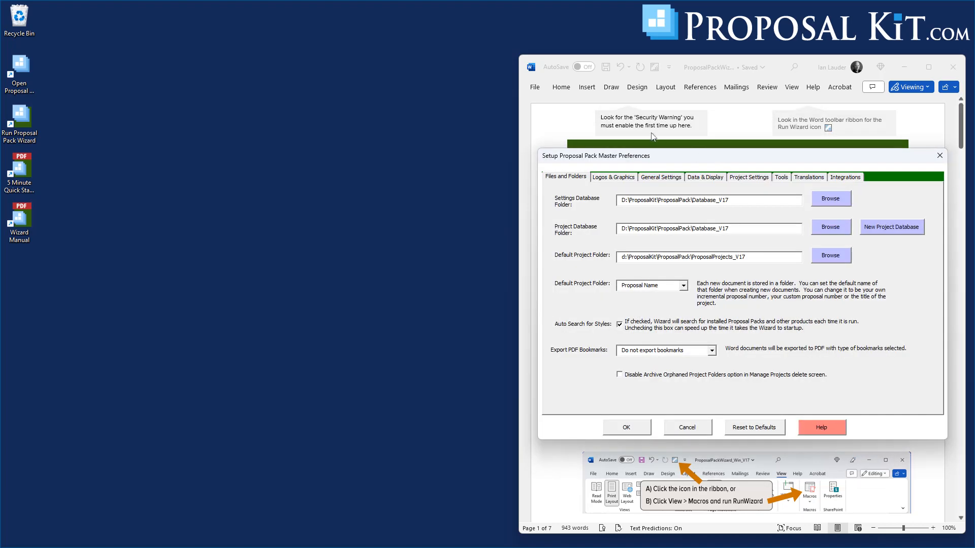
Step: Open the line item quote database, select the Custom DB definition and open it for editing
click(698, 177)
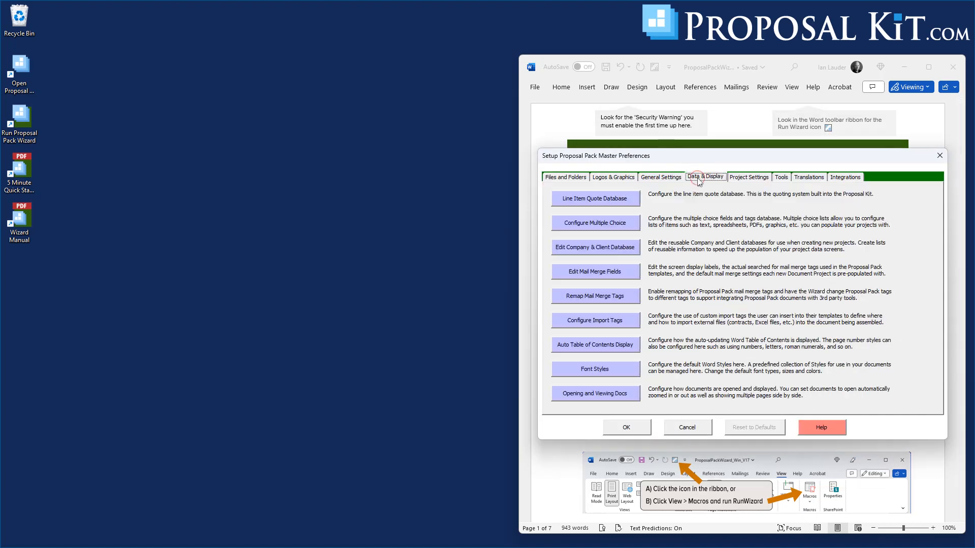
click(582, 200)
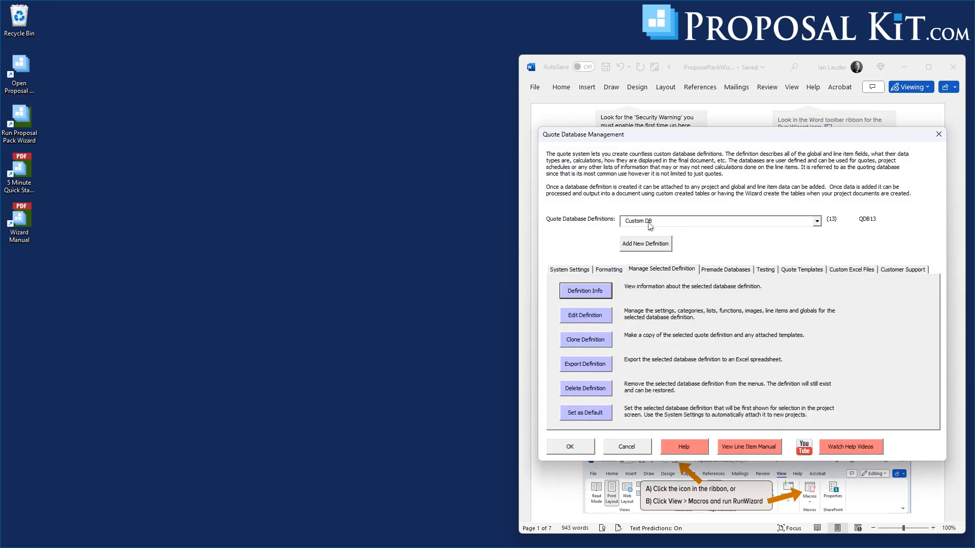
click(698, 224)
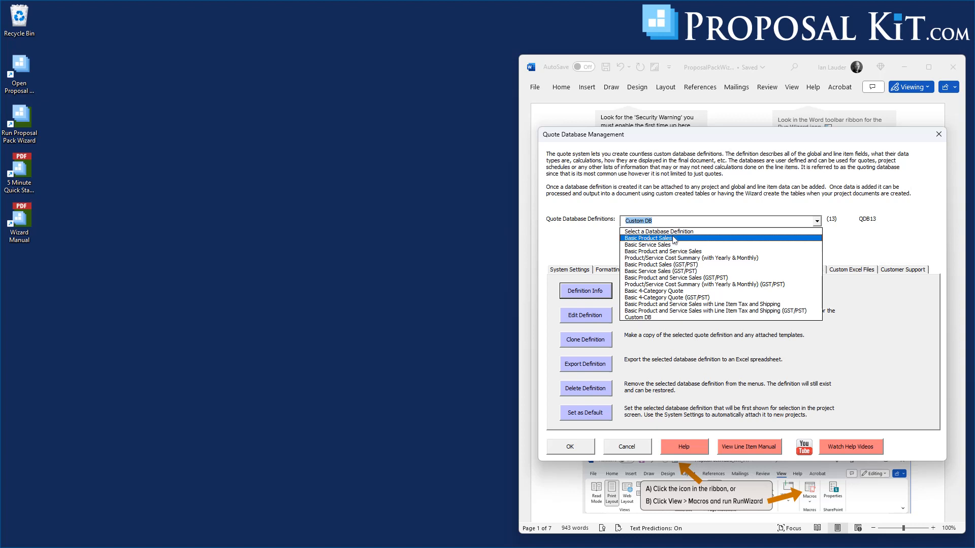
click(635, 318)
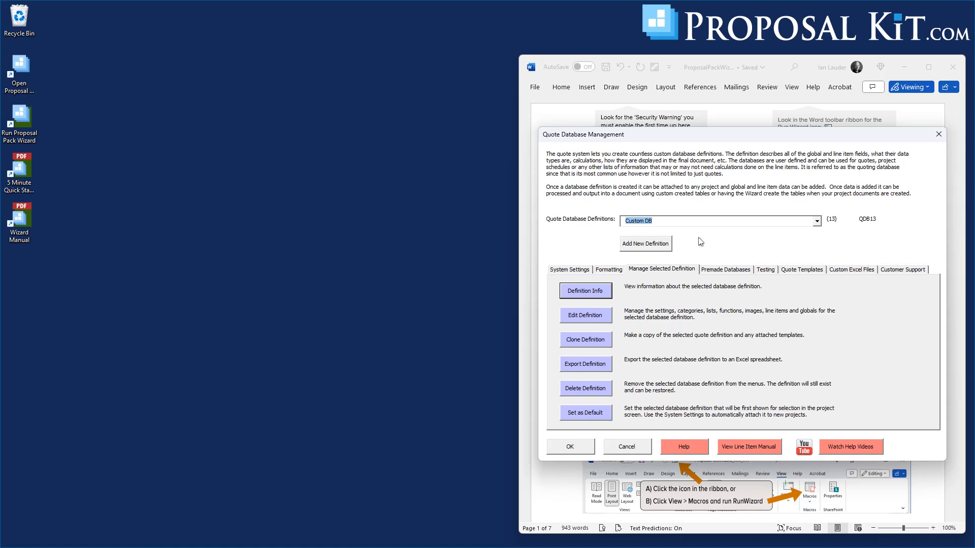
click(587, 314)
Step: Review the list of global fields in the Custom DB definition
click(724, 244)
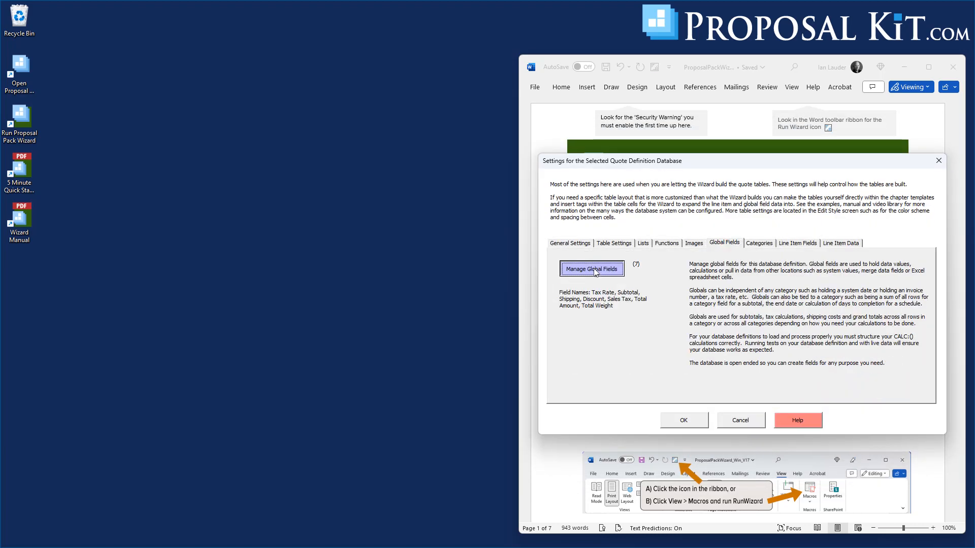
click(594, 271)
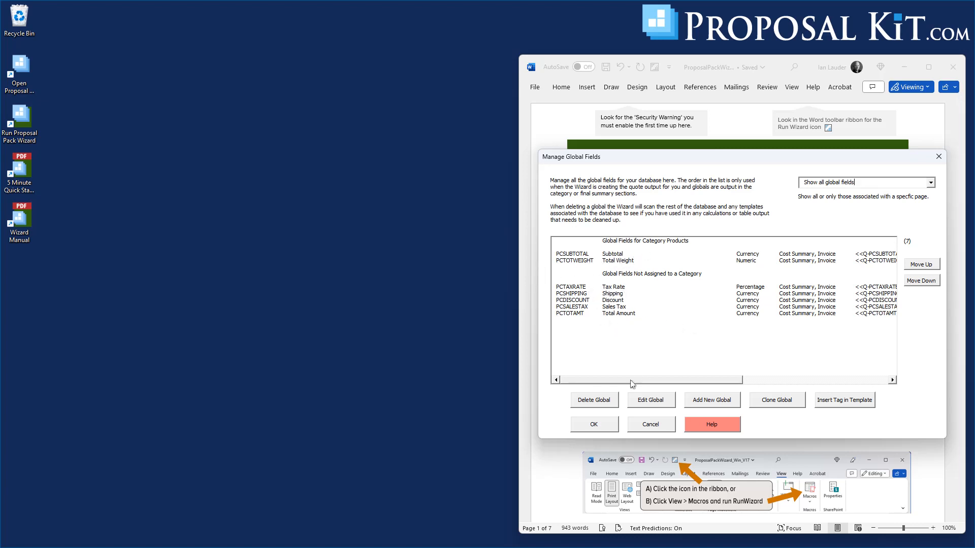
click(595, 427)
click(598, 431)
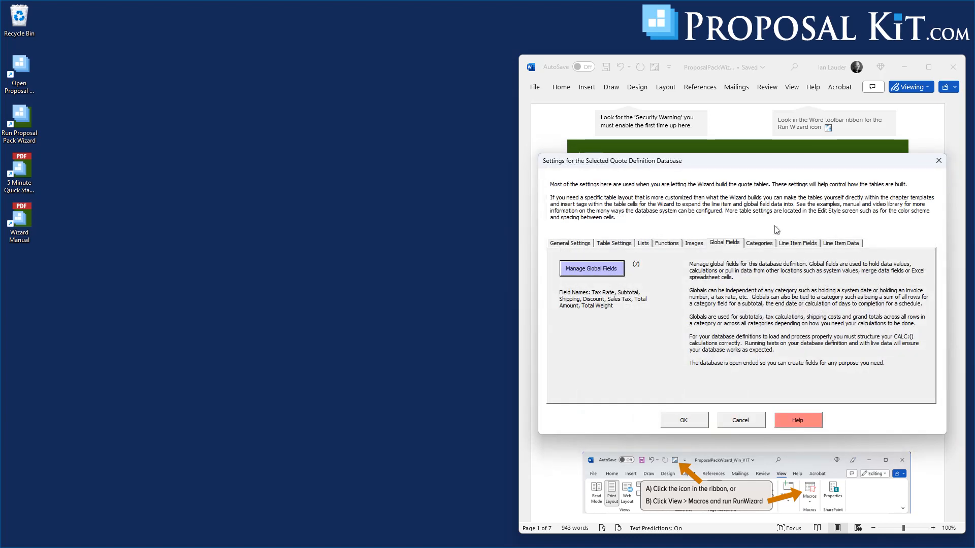
Step: Add a line item field to the Products category with identifier PRODCODE and label Product Code, with Visible and Required turned off
click(788, 244)
click(650, 266)
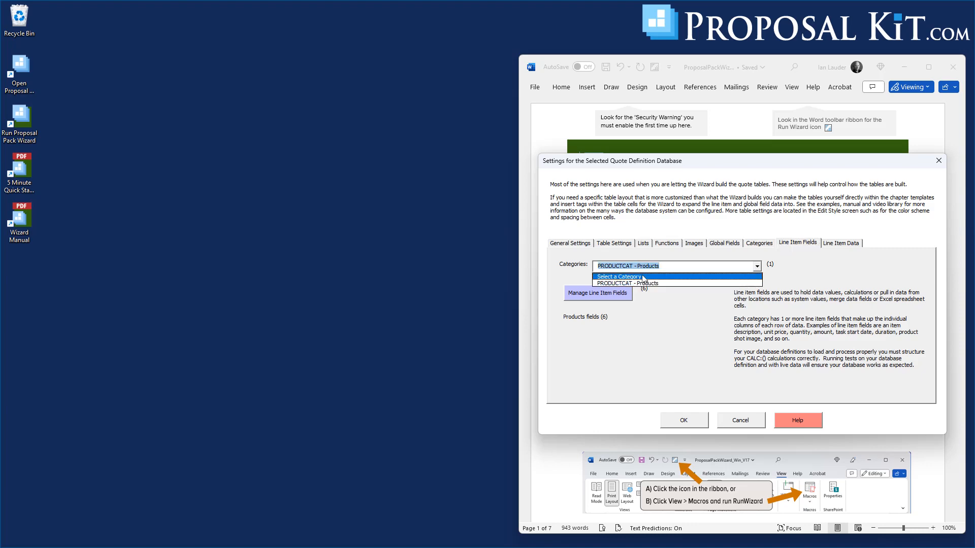
click(592, 295)
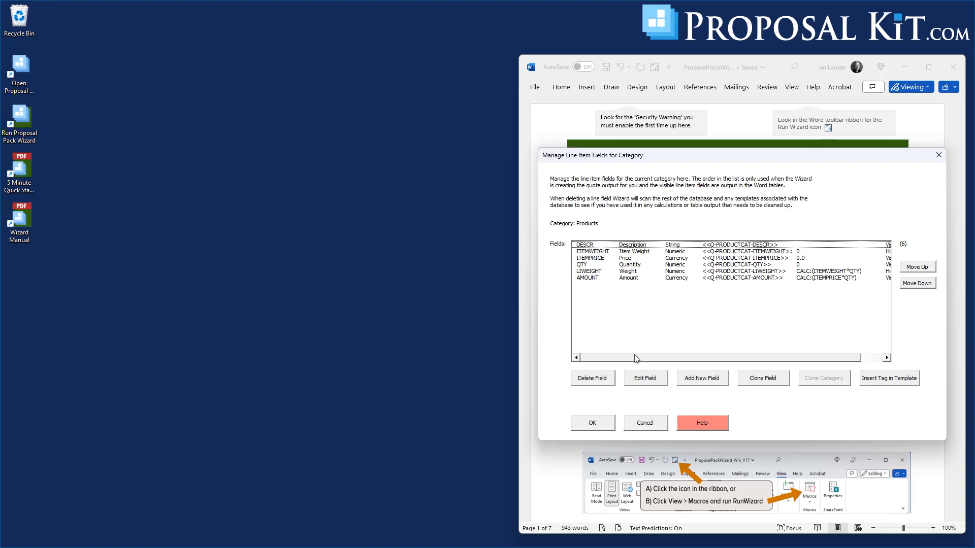
click(677, 377)
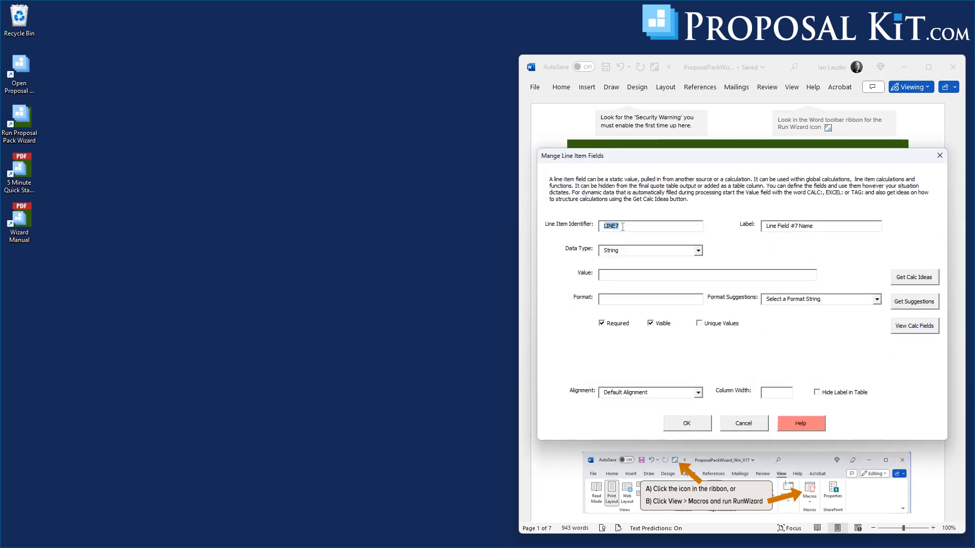
text(PRODCODE)
key(Tab)
text(P)
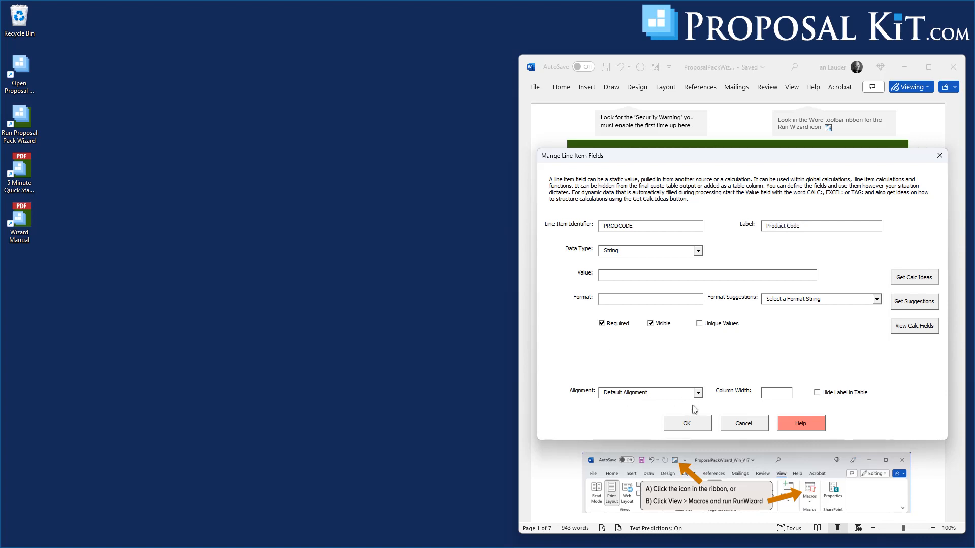
click(652, 324)
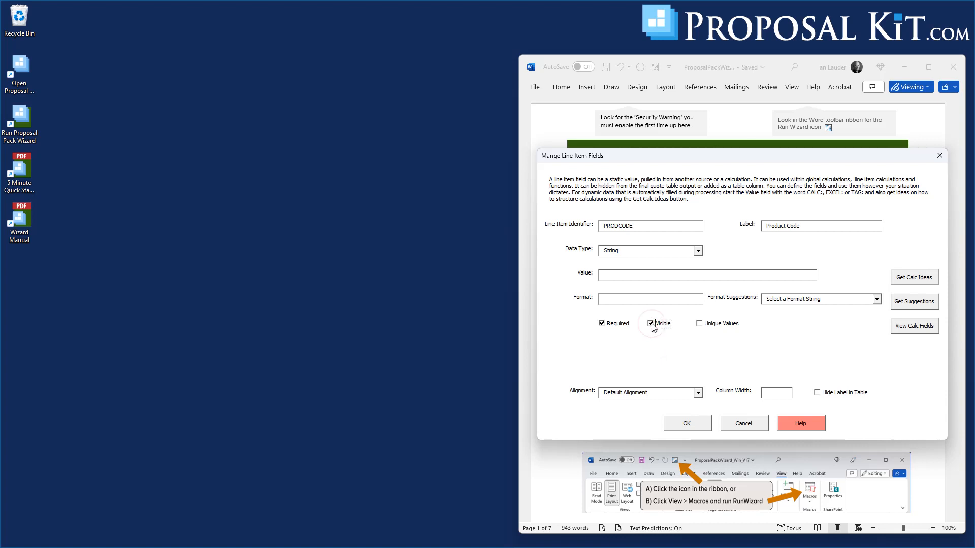
click(608, 326)
click(693, 430)
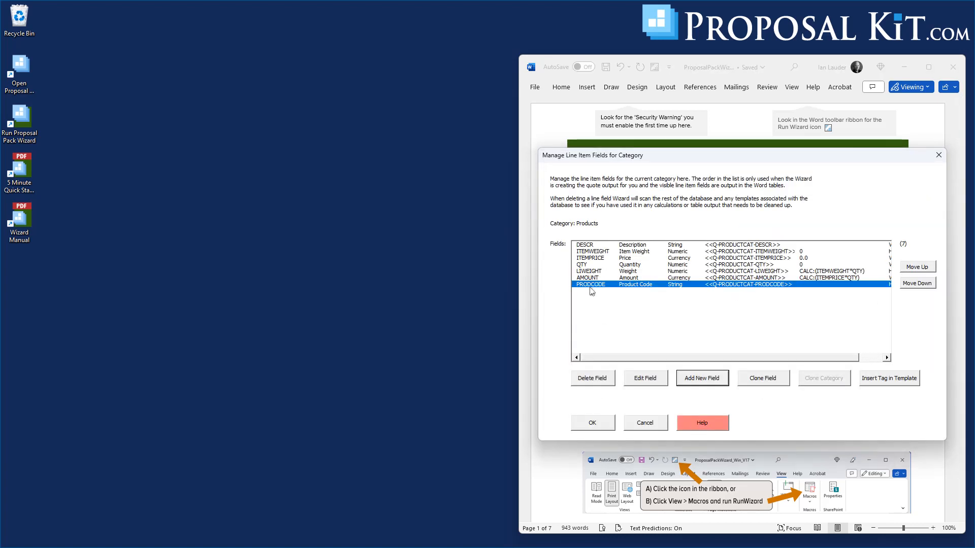
Step: Move the Product Code field to the first place in the Products field list and save the definition
click(914, 268)
click(914, 268)
click(915, 267)
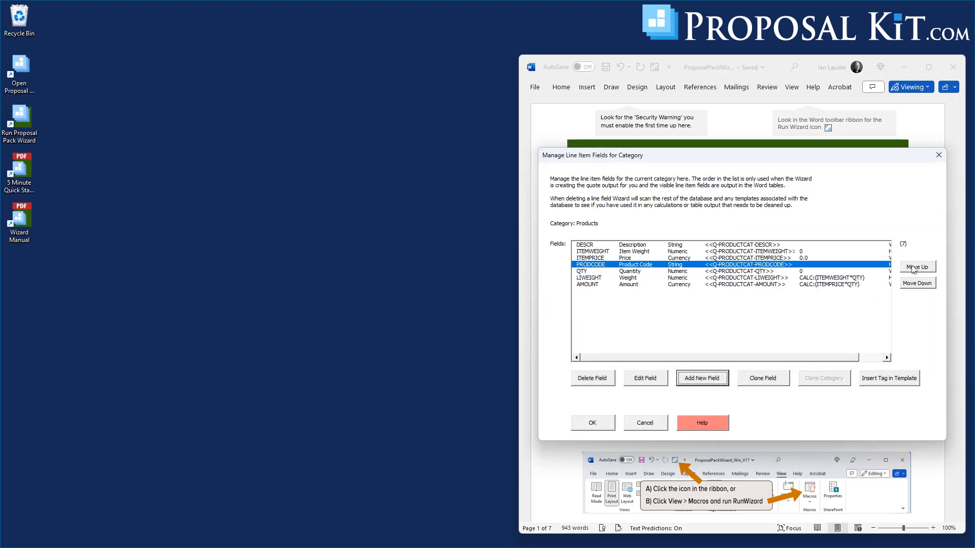
click(914, 268)
click(914, 268)
click(914, 267)
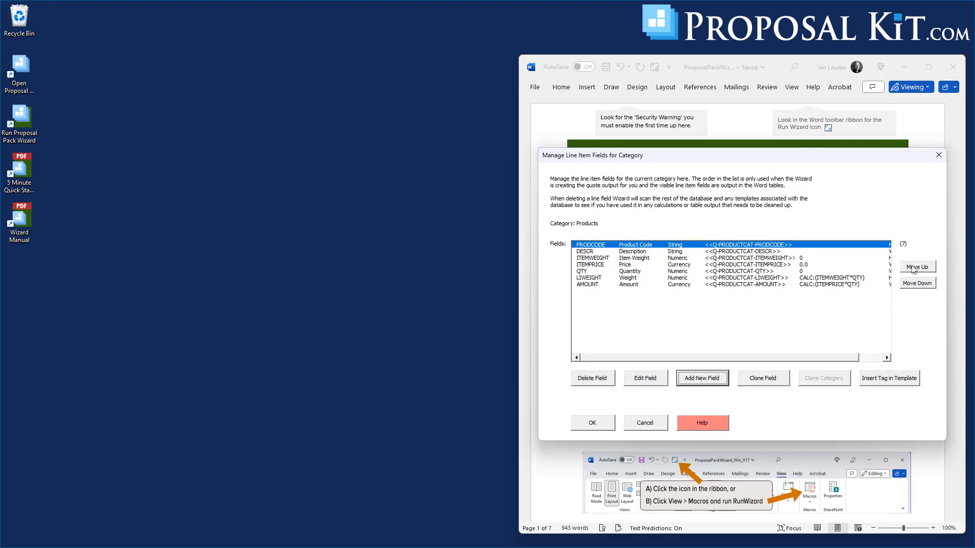
click(591, 252)
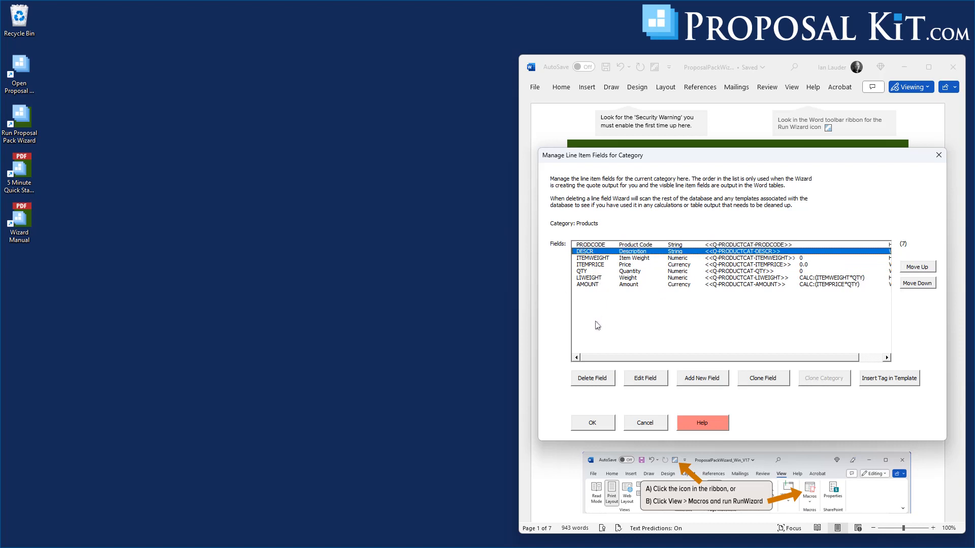
click(594, 423)
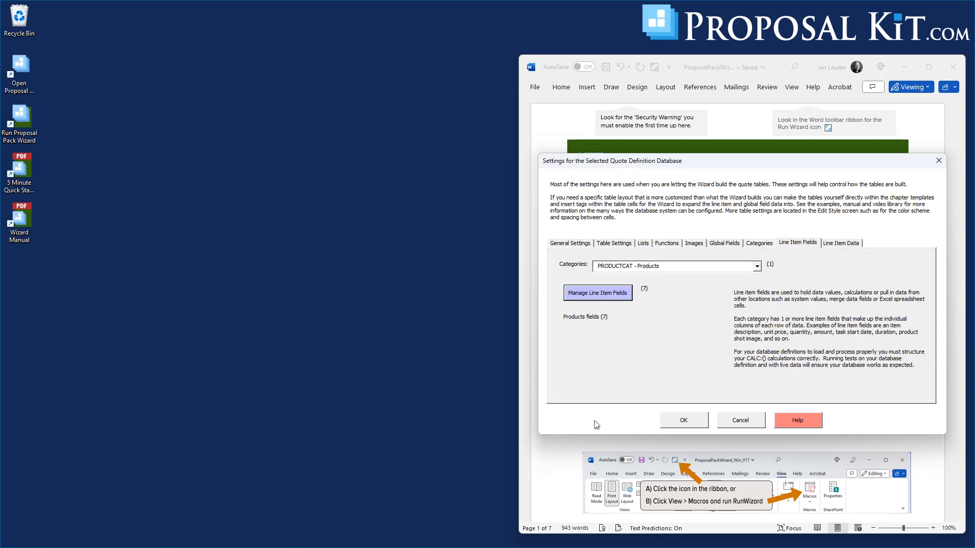
click(693, 423)
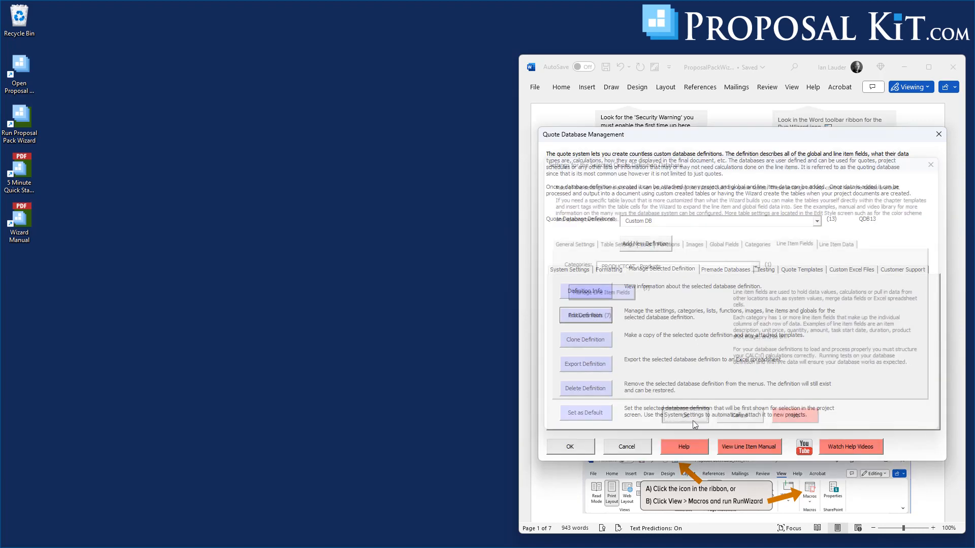
Step: Check which custom MyTemplates quote templates exist for the Custom DB definition
click(799, 271)
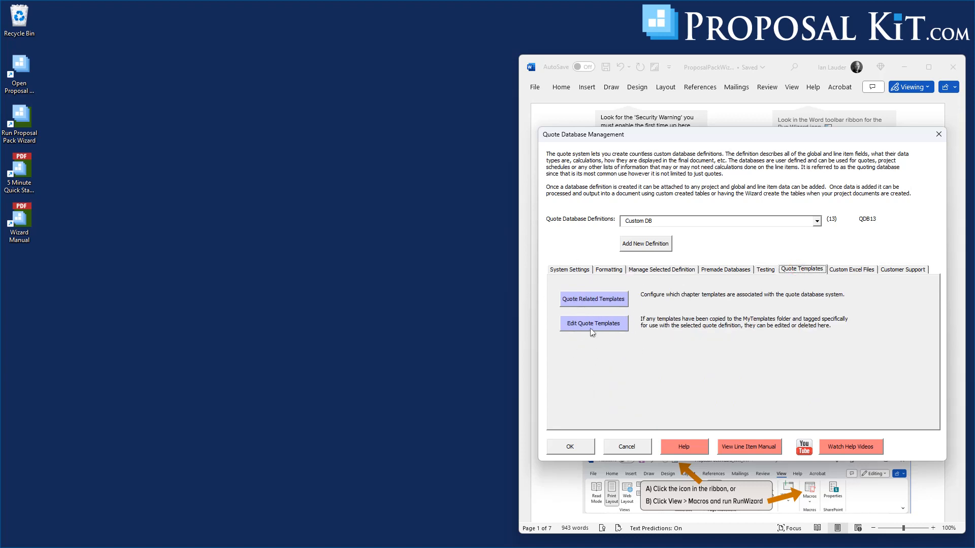
click(602, 327)
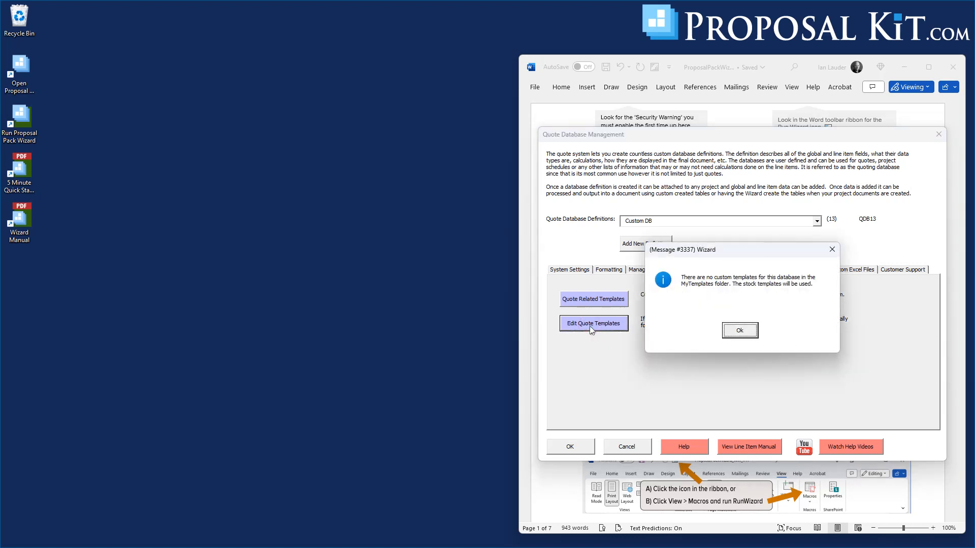
click(739, 331)
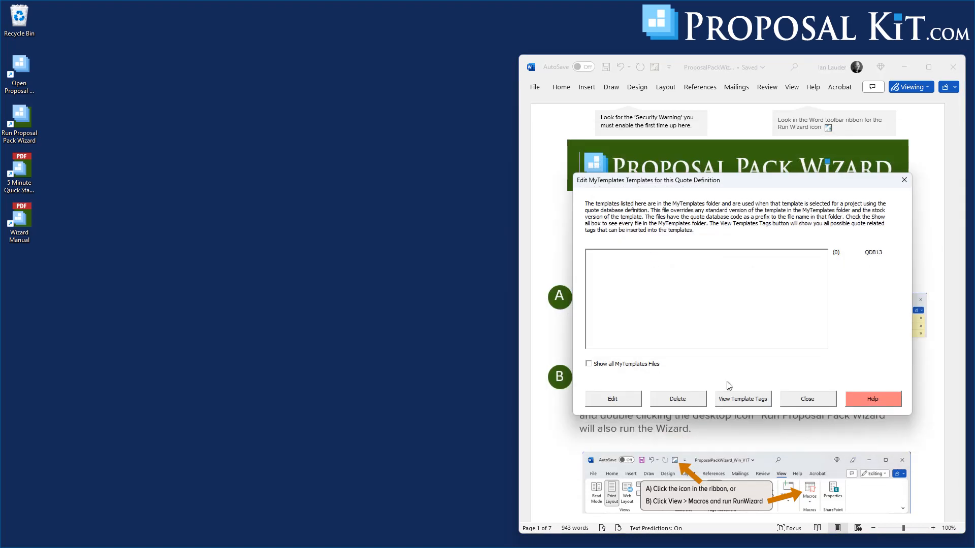
click(807, 399)
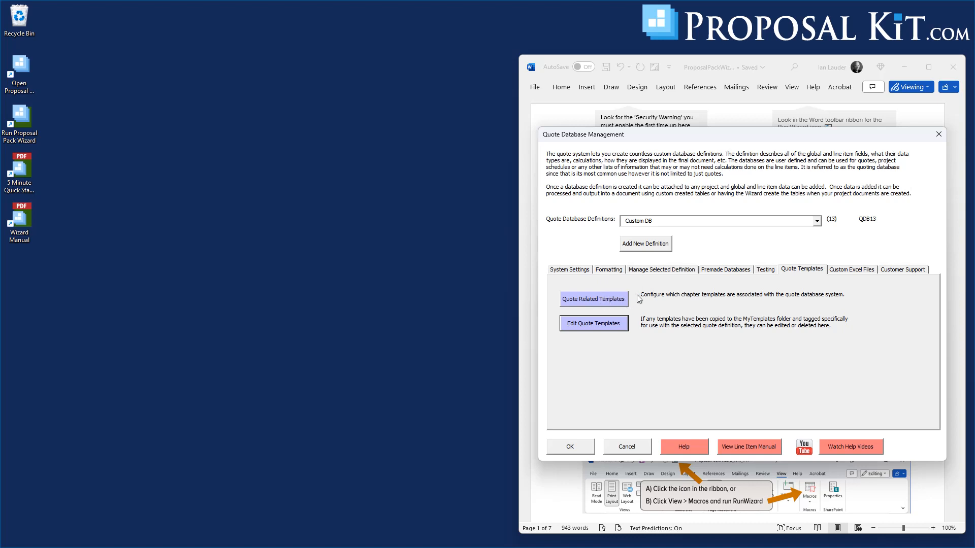
Step: Start copying the associated Invoice template to MyTemplates, with the option to add tables with quote tags enabled
click(604, 303)
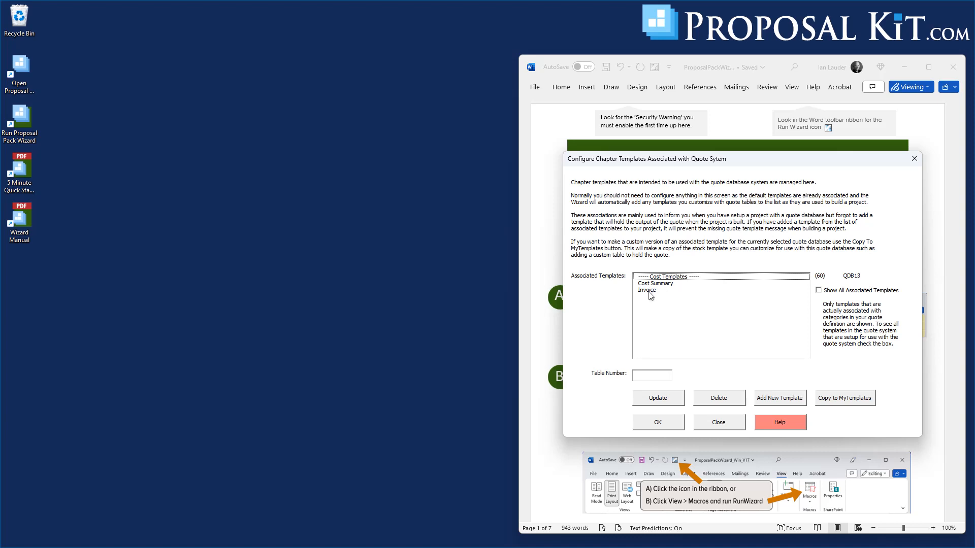
click(648, 290)
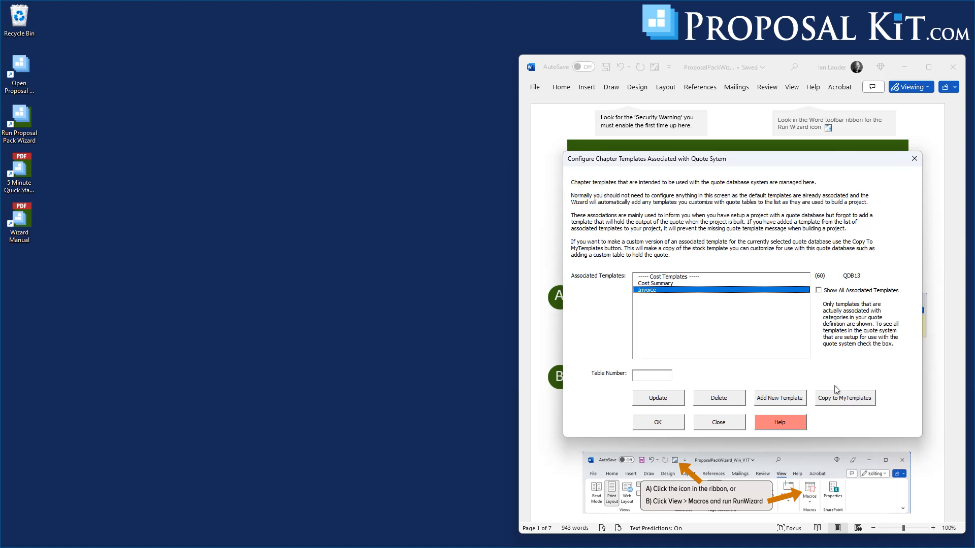
click(850, 400)
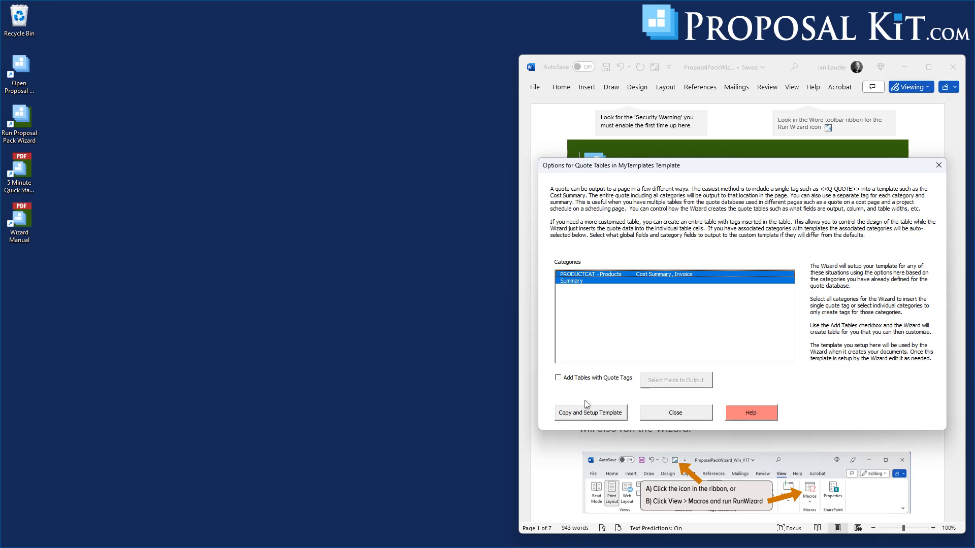
click(559, 378)
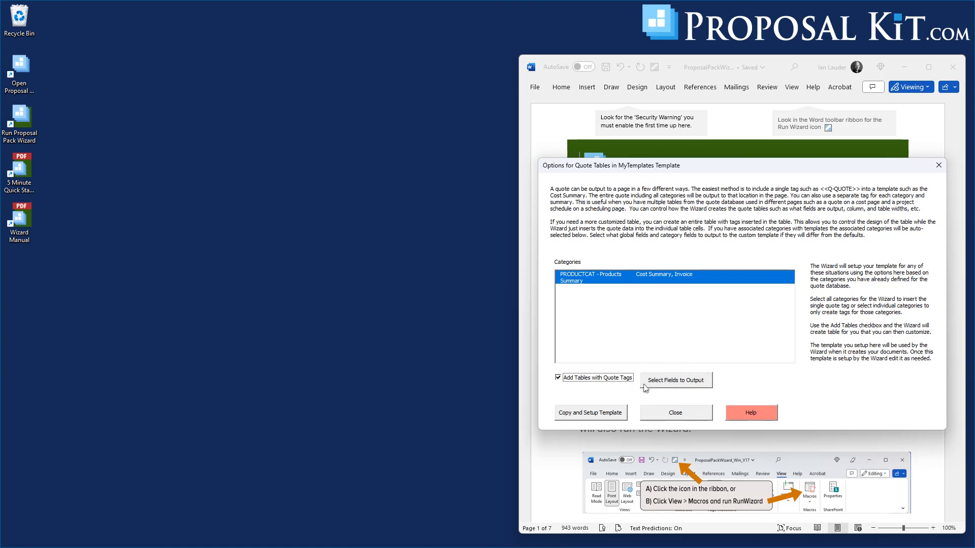
Step: Include the hidden Total Weight field in the visible global fields for the custom template
click(674, 380)
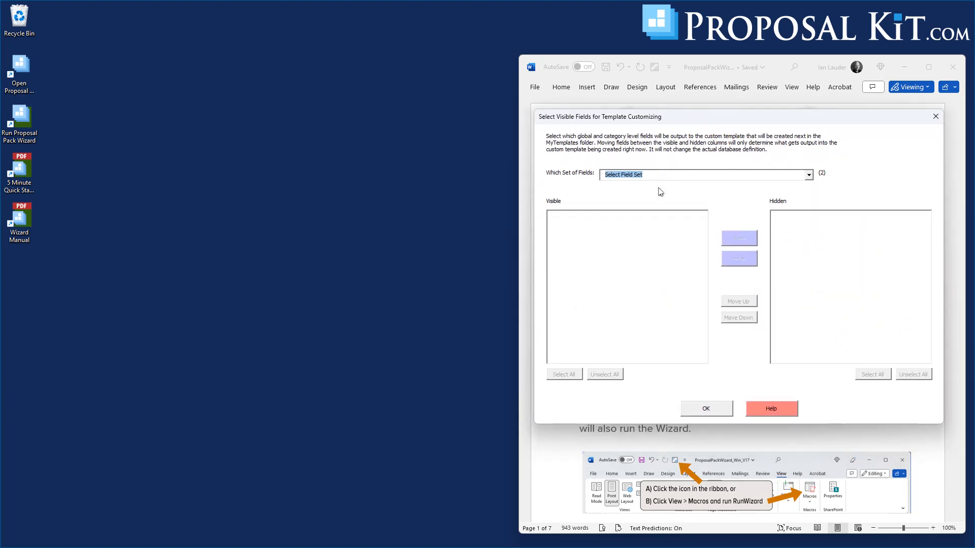
click(675, 177)
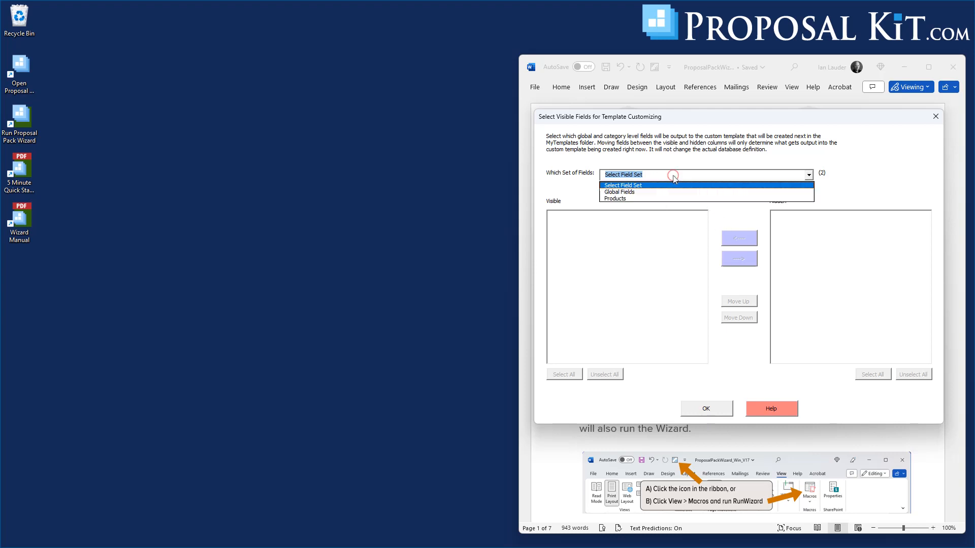
click(621, 192)
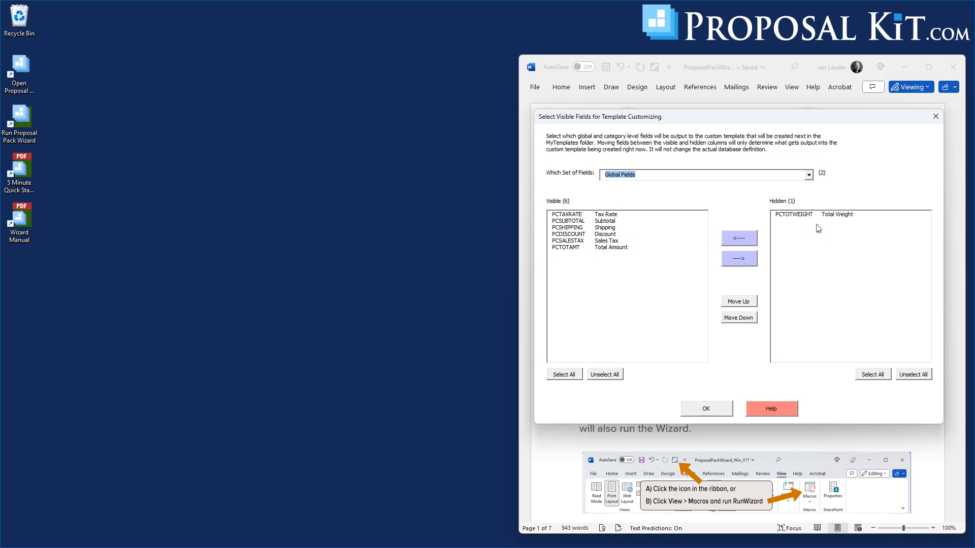
click(791, 217)
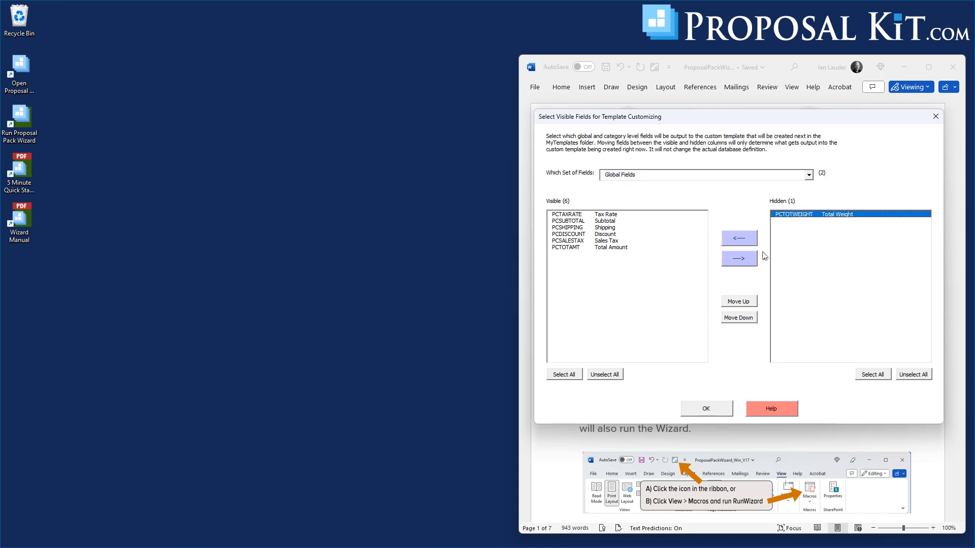
click(740, 239)
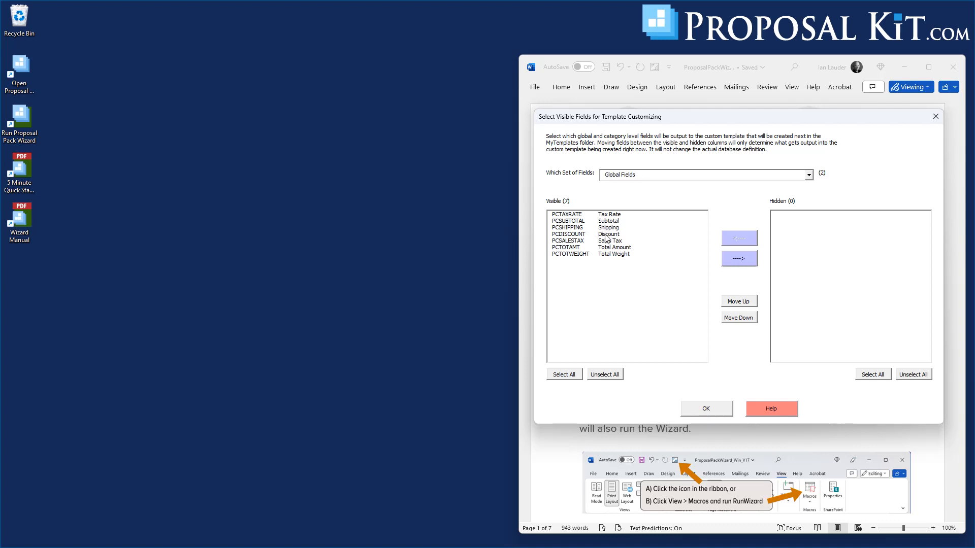
Step: Move the Discount field above Shipping in the visible global fields
click(575, 234)
click(735, 303)
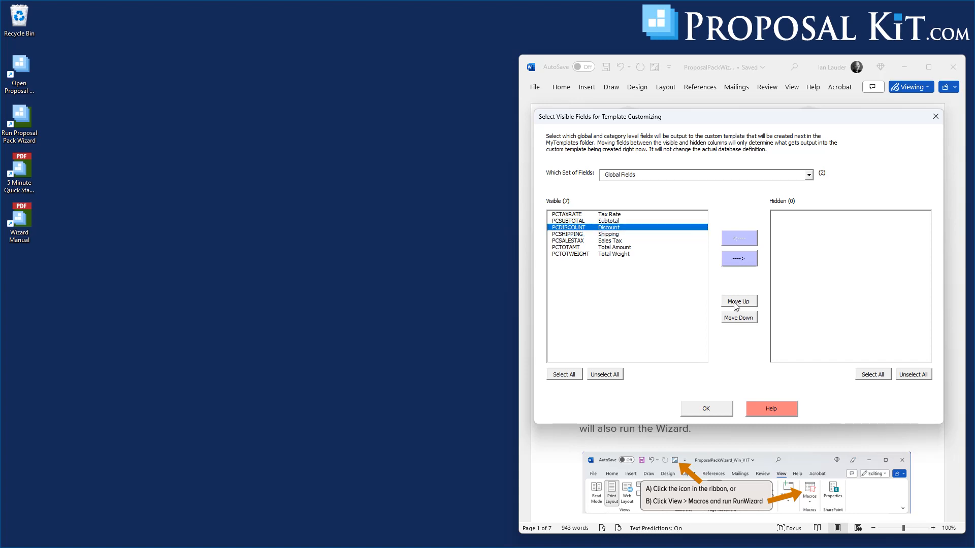
click(569, 229)
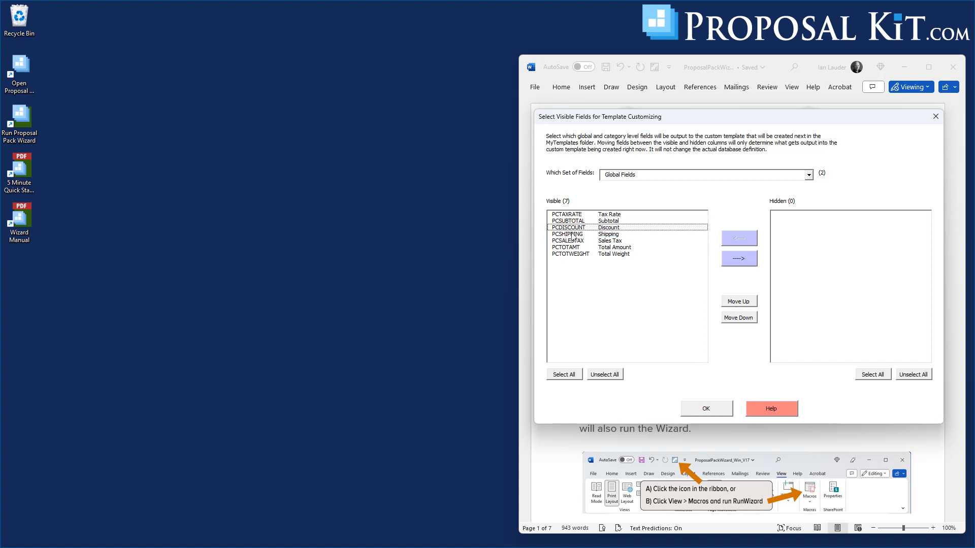
Step: Include the hidden Product Code and Weight fields in the visible Products fields for the custom template
click(633, 176)
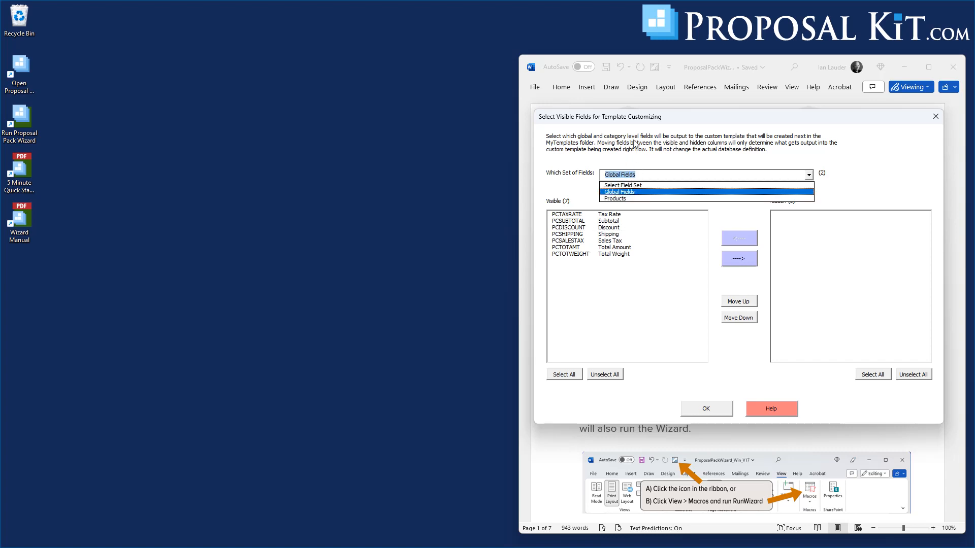
click(617, 202)
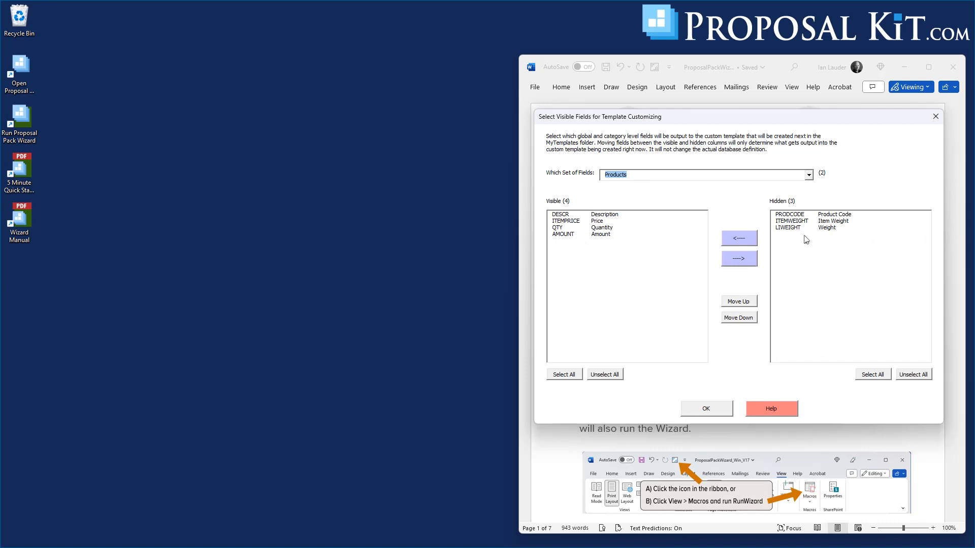
click(799, 214)
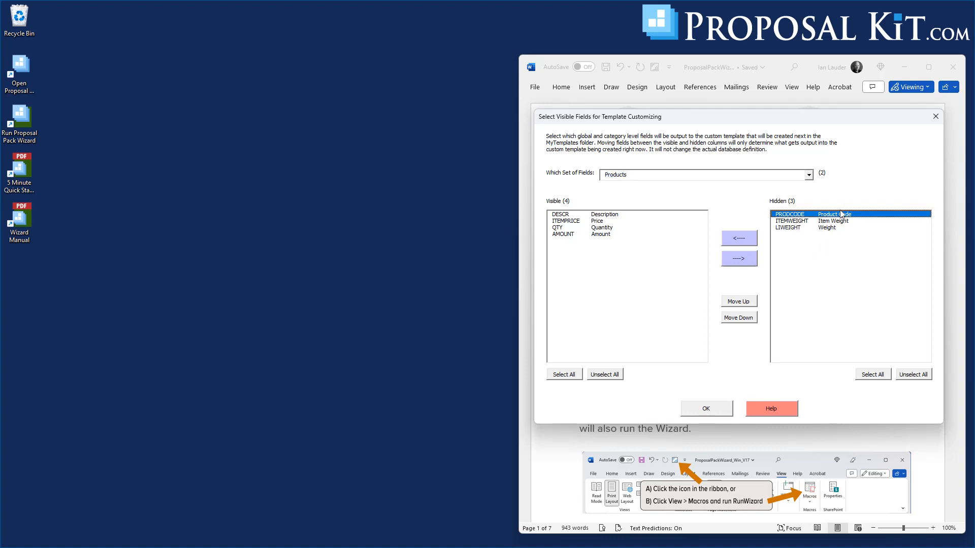
click(783, 228)
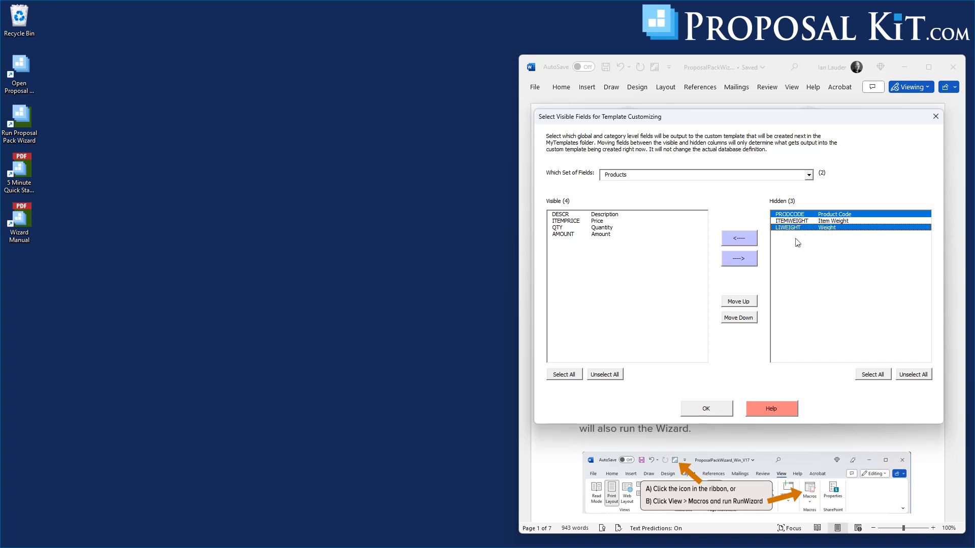
click(740, 242)
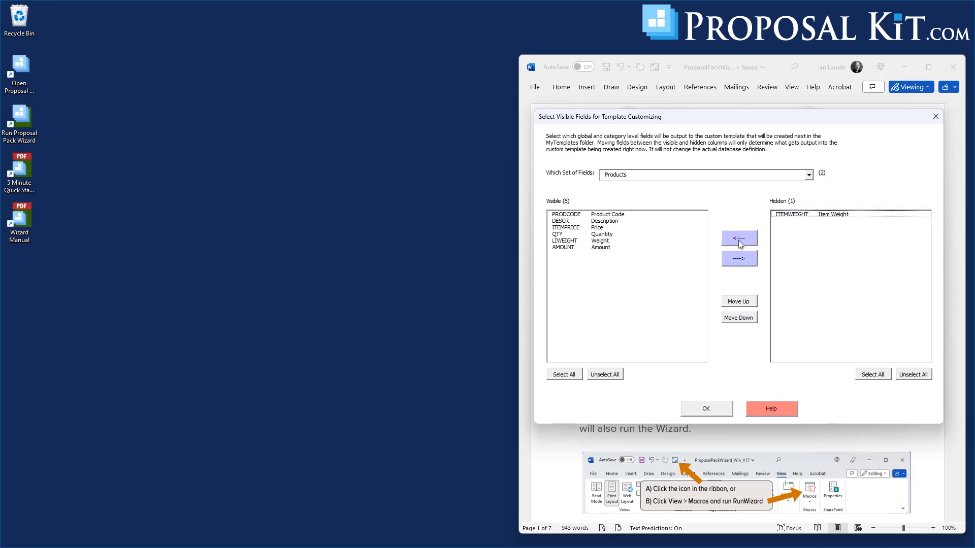
Step: Move the Weight field below Amount in the visible Products fields and accept the field selection
click(565, 242)
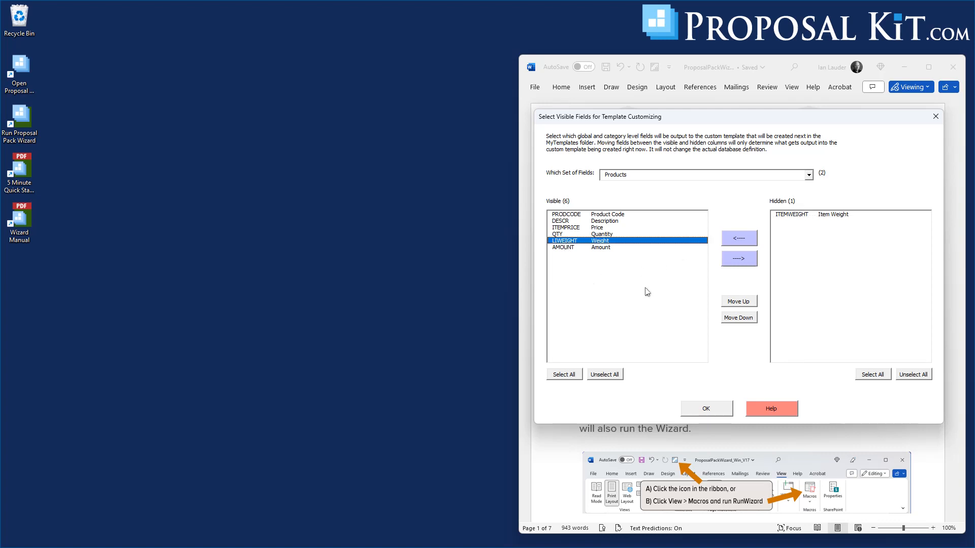
click(737, 319)
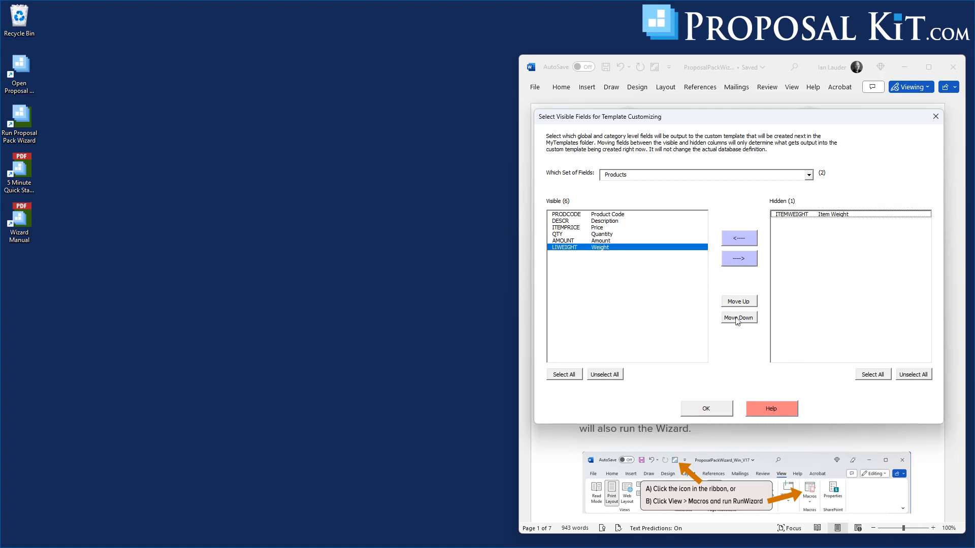
click(561, 249)
click(563, 242)
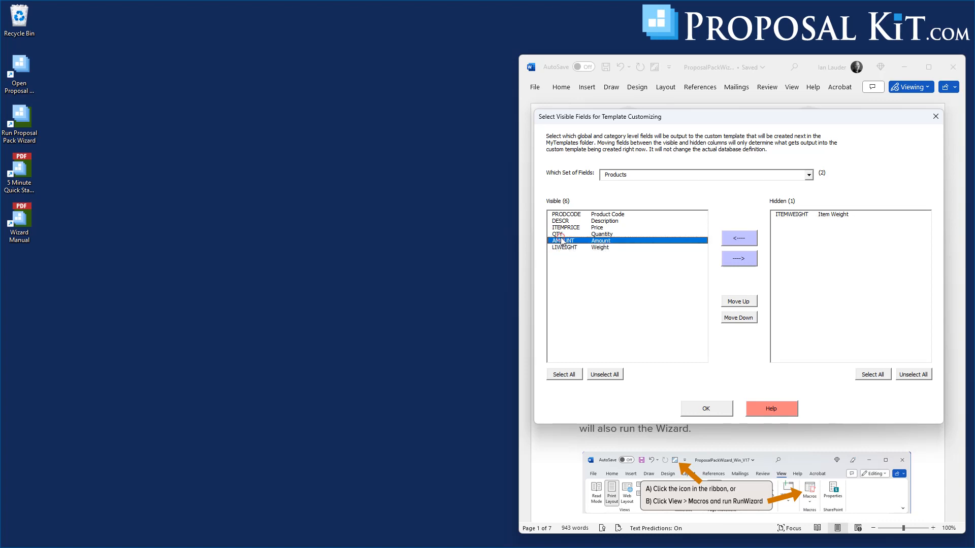
click(562, 241)
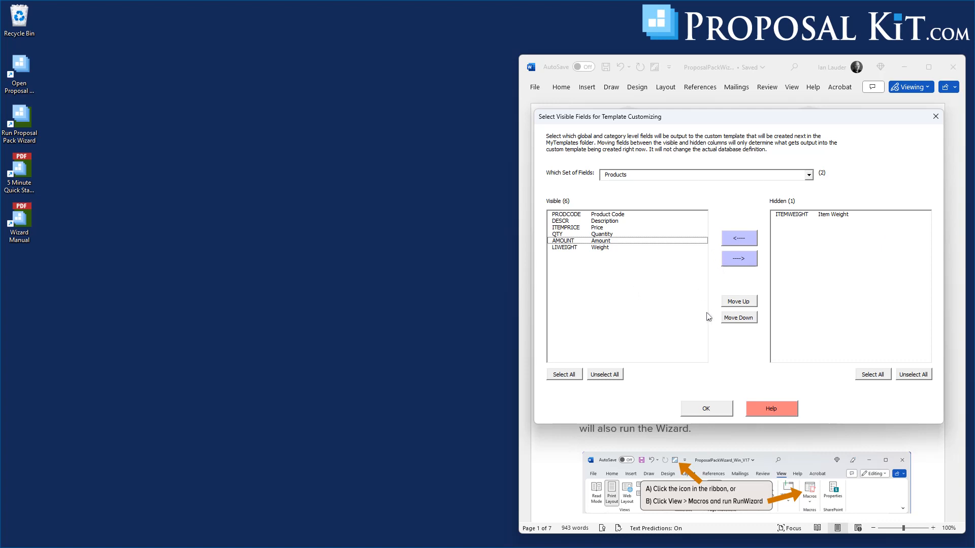
click(704, 410)
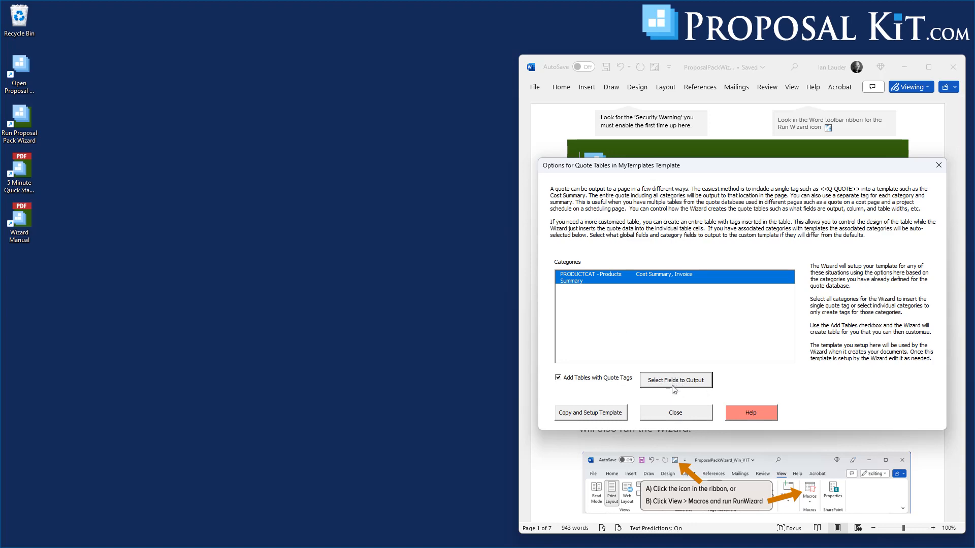
Step: Copy and set up the Invoice template in MyTemplates, and open the copied template for editing beside the wizard
click(591, 413)
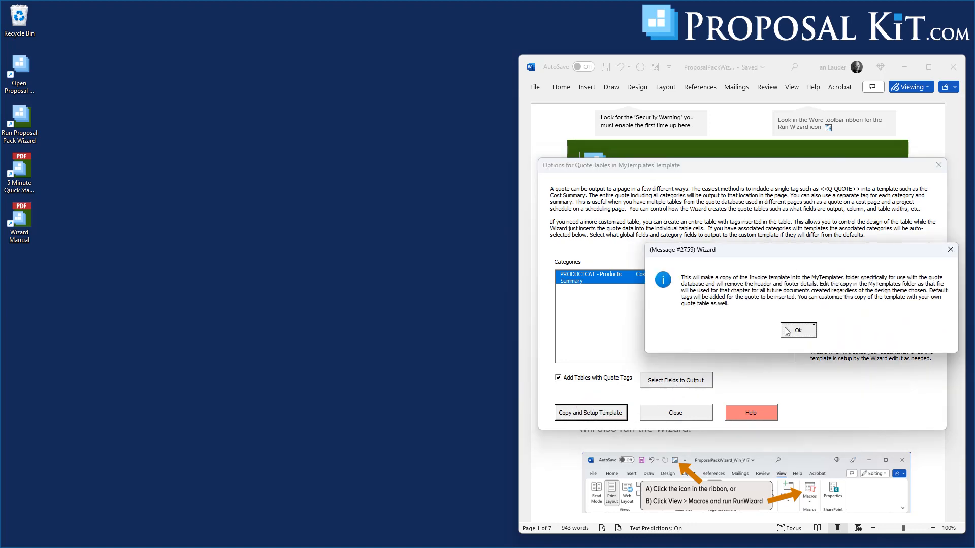
key(Return)
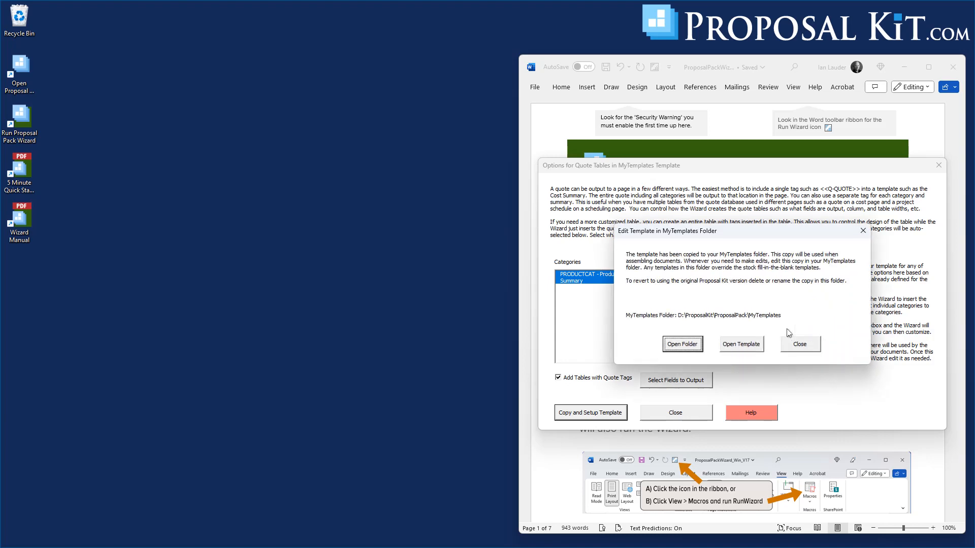
click(742, 344)
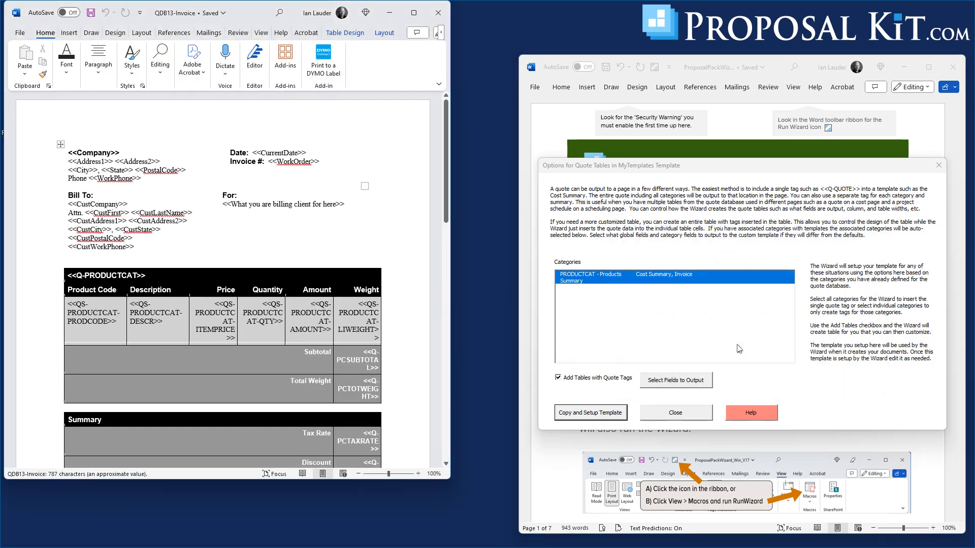
drag(243, 8, 302, 17)
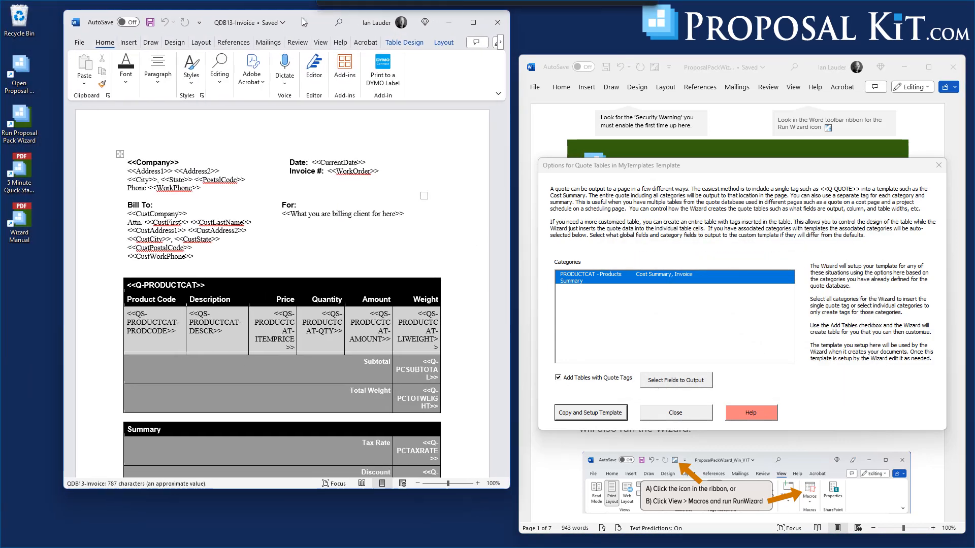
Step: Examine the generated Invoice template's product table, Summary table and closing text for the quote tags and field order
scroll(307, 197, down, 10)
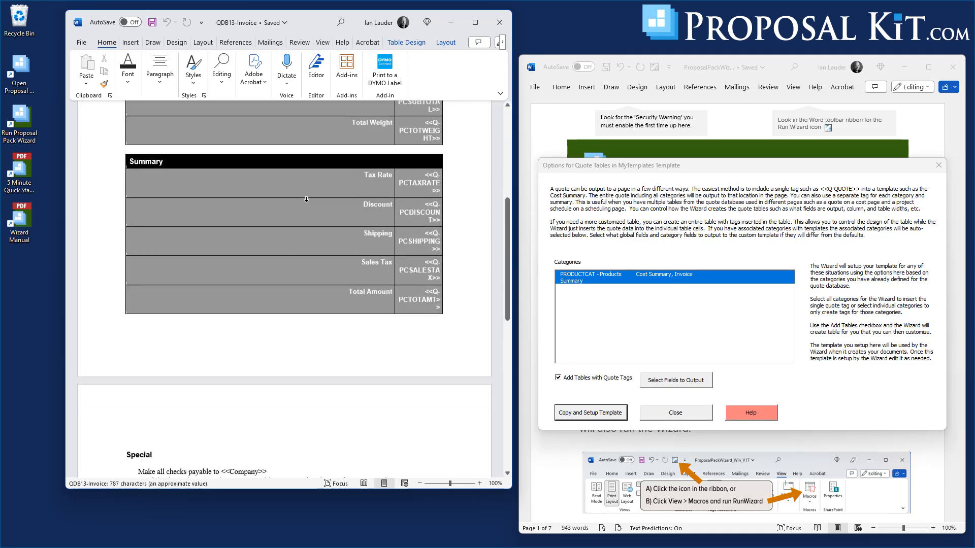
scroll(306, 199, down, 3)
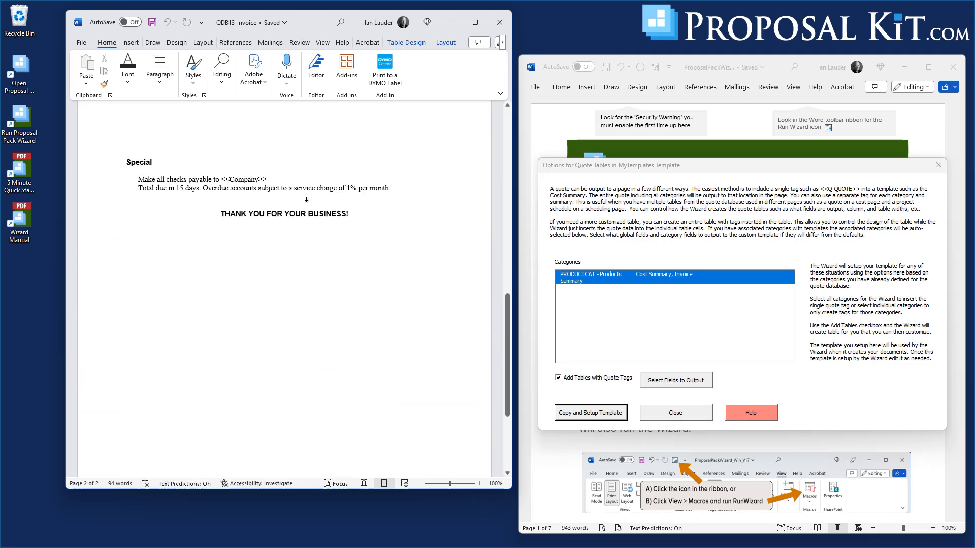
scroll(306, 200, down, 2)
scroll(306, 199, up, 6)
scroll(306, 199, up, 12)
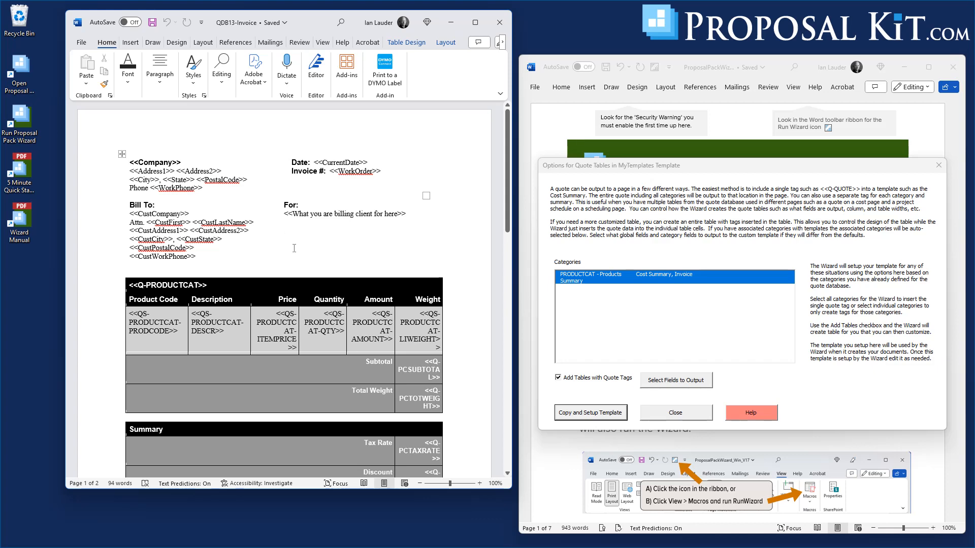
scroll(344, 193, down, 3)
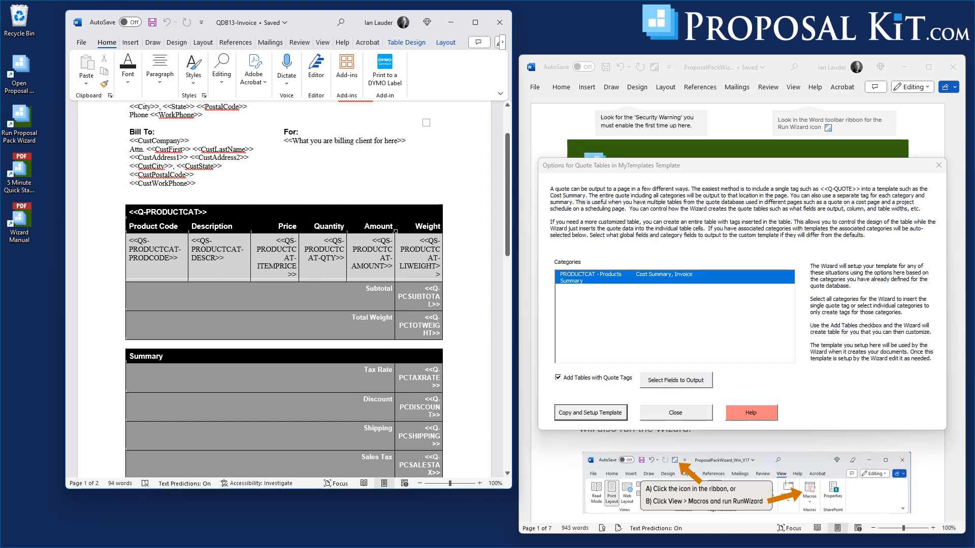
scroll(392, 230, down, 15)
scroll(392, 230, down, 10)
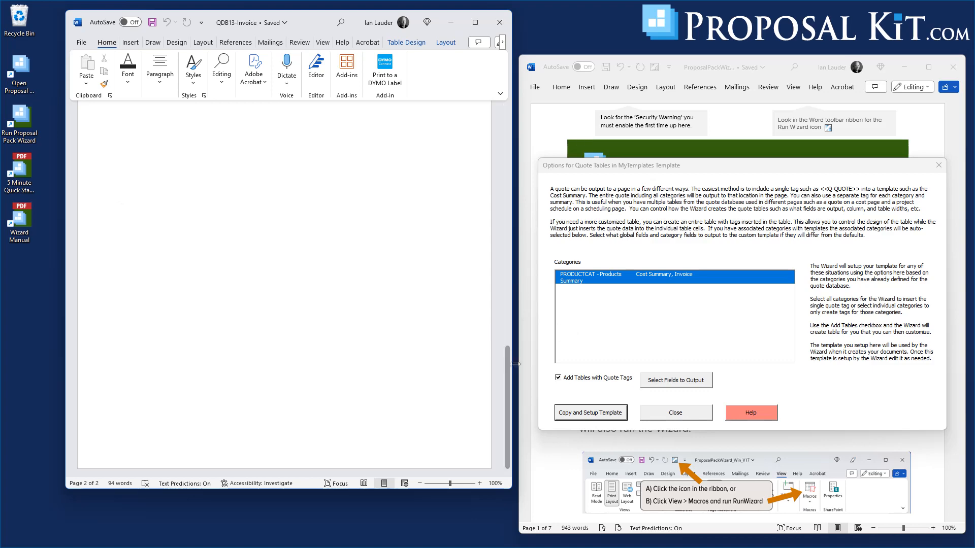
drag(508, 365, 480, 120)
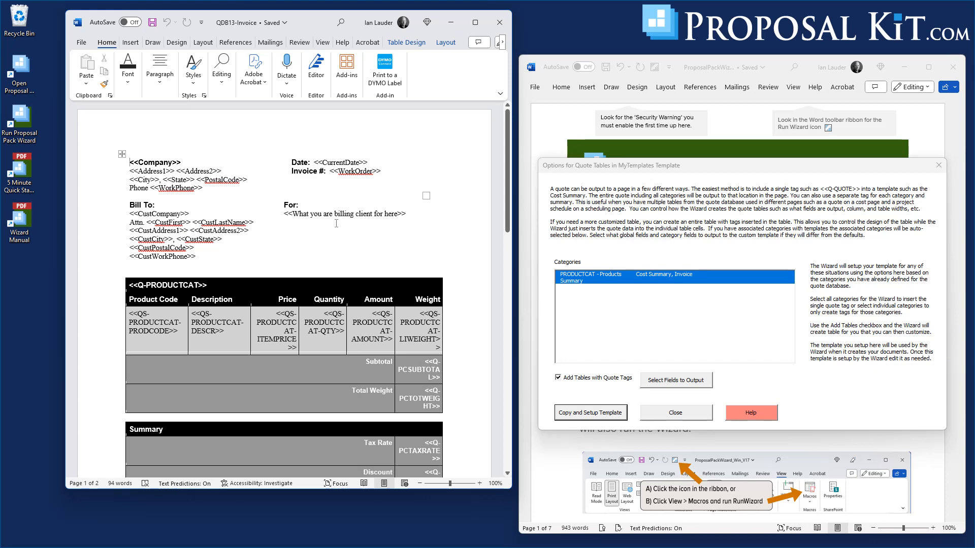
scroll(358, 319, down, 5)
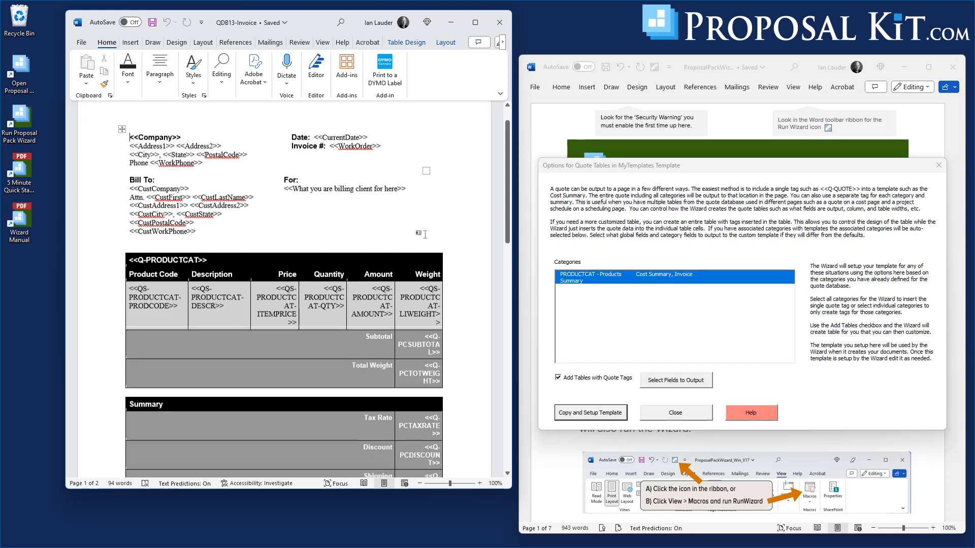
scroll(370, 316, down, 2)
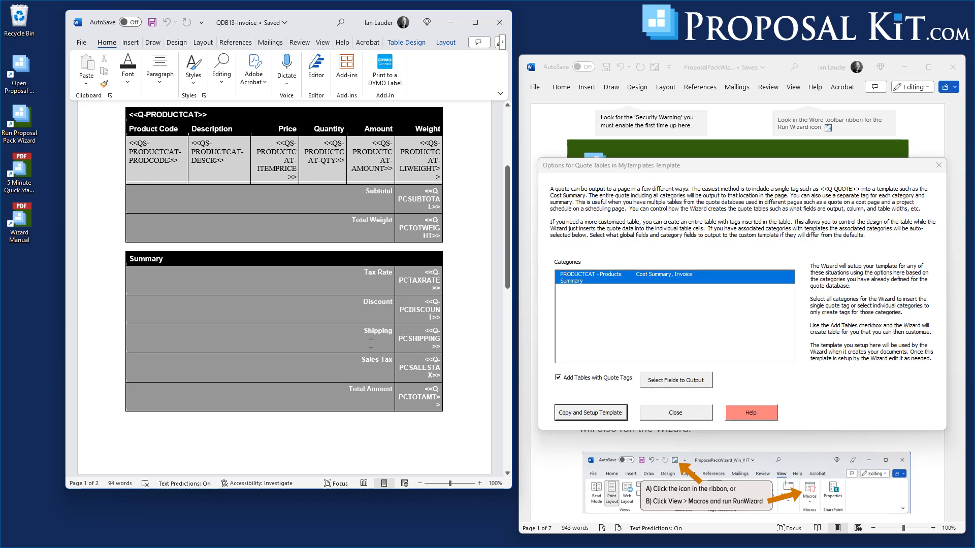
scroll(417, 239, up, 4)
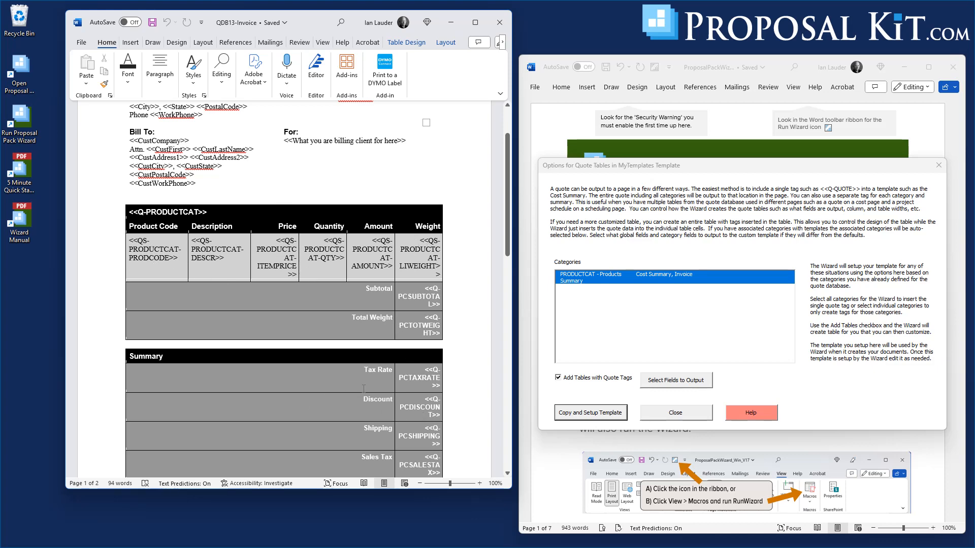
scroll(364, 389, down, 2)
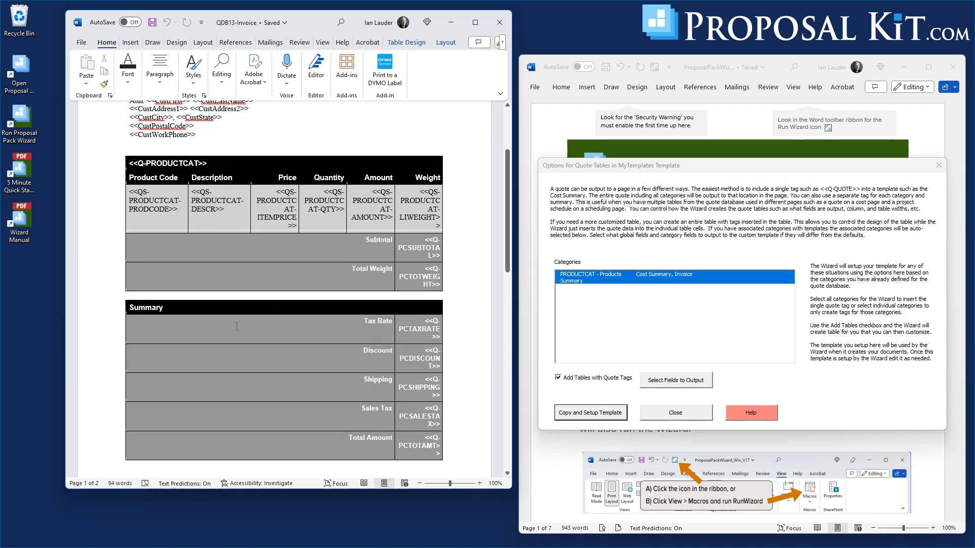
Step: Delete the header row containing the <<Q-PRODUCTCAT>> tag from the product table
scroll(341, 283, up, 3)
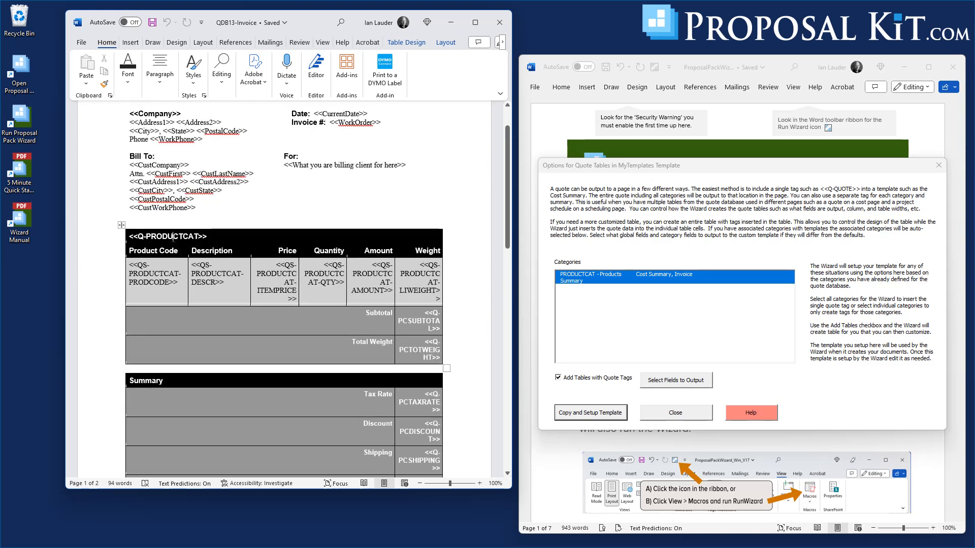
right_click(224, 236)
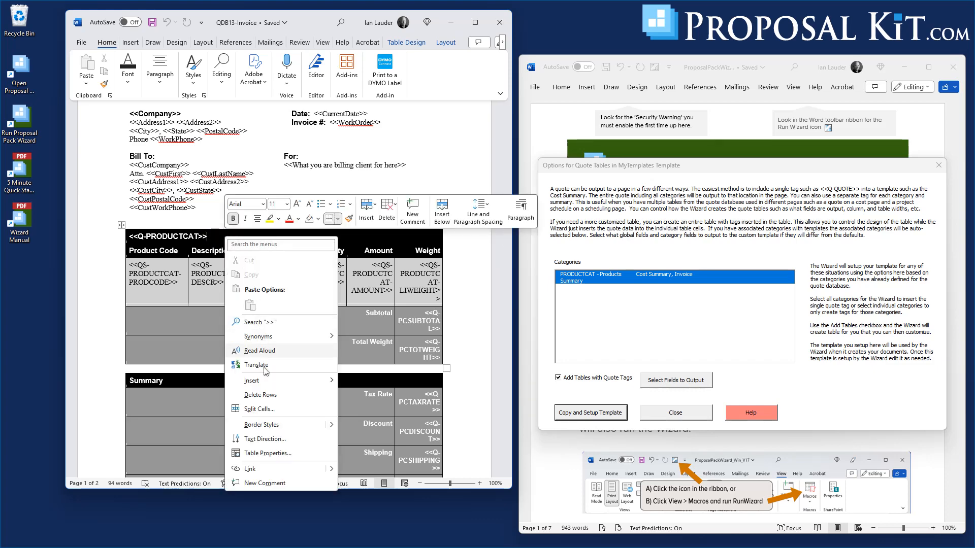
click(260, 395)
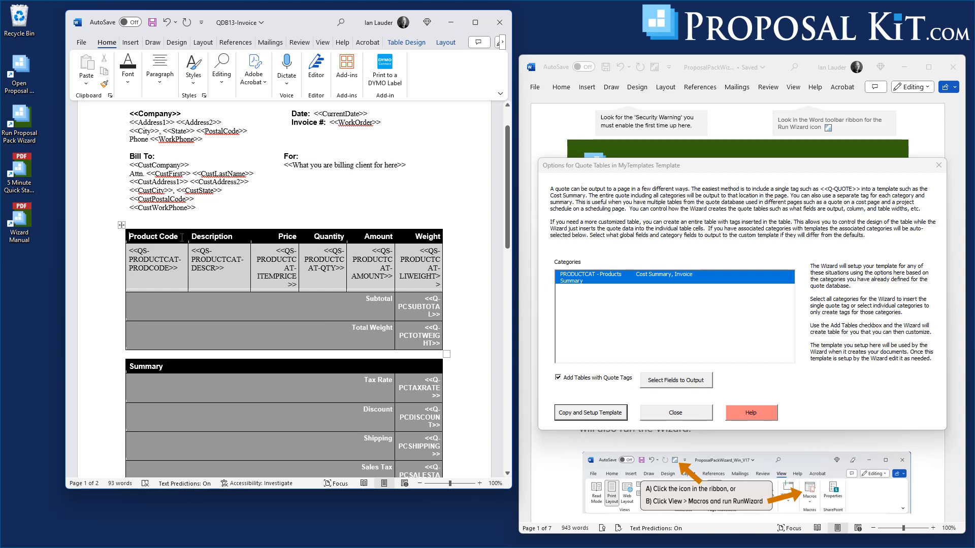
Step: Narrow the product table's Product Code column, widen Description, and shift the Price, Quantity, Amount and Weight column borders to the right
drag(187, 235, 165, 237)
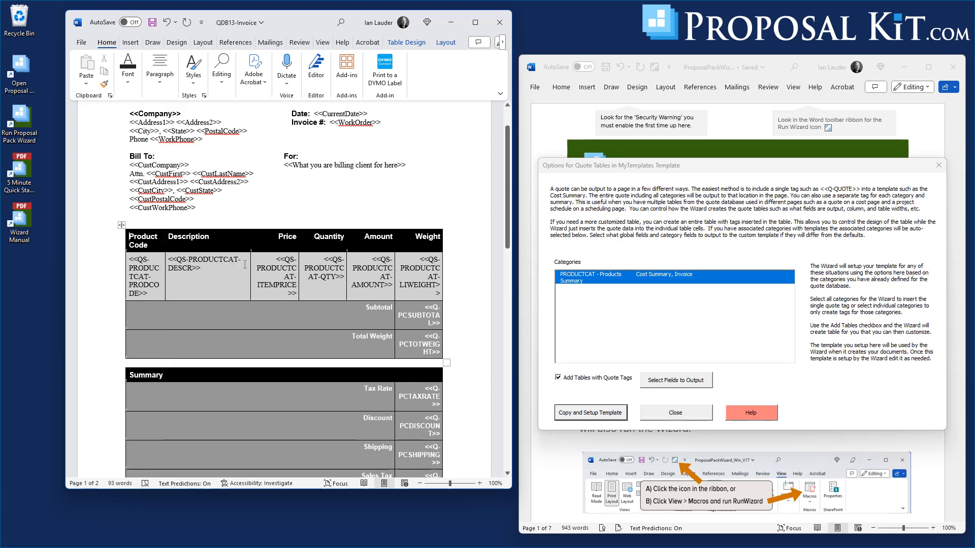
drag(395, 244, 311, 244)
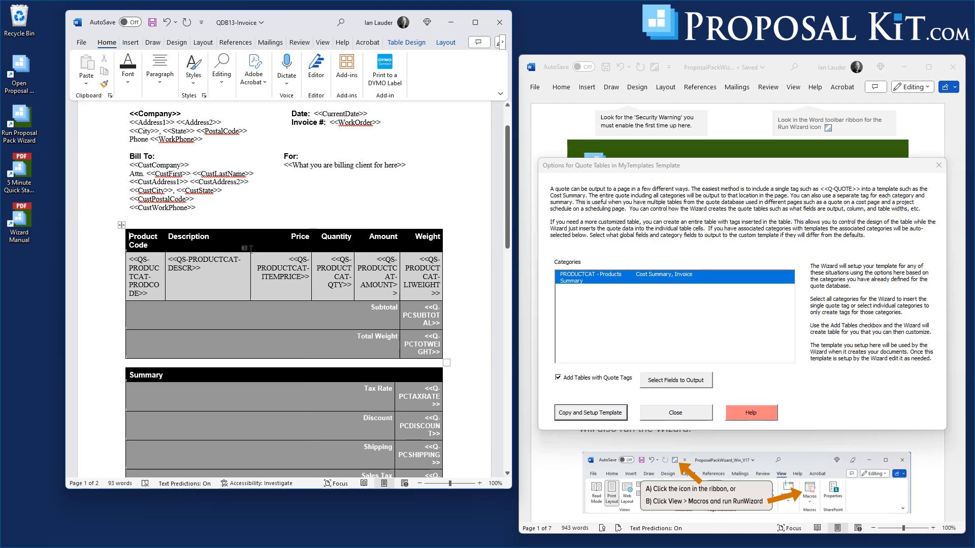
drag(250, 249, 263, 248)
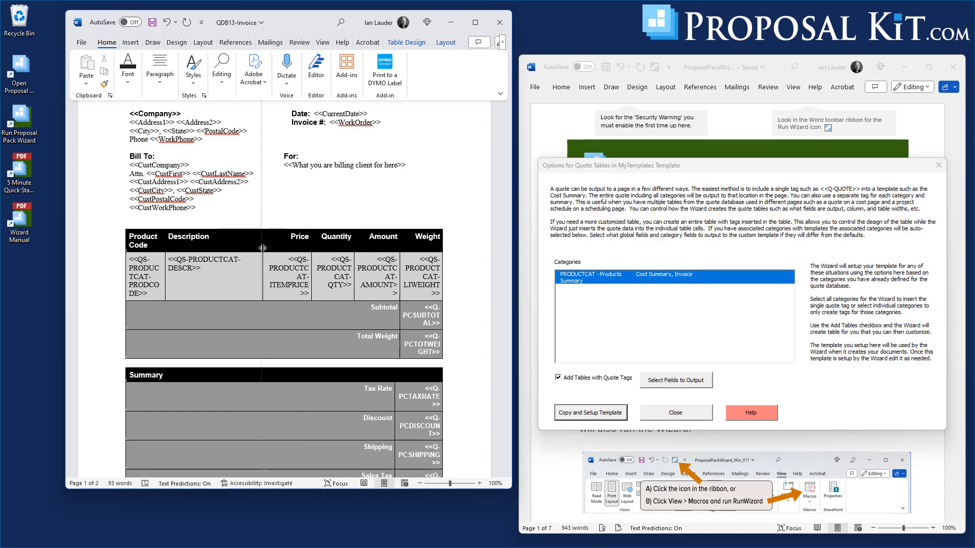
Step: Widen the Summary table's value column so each quote tag fits on a single line
scroll(373, 321, up, 1)
scroll(374, 321, down, 3)
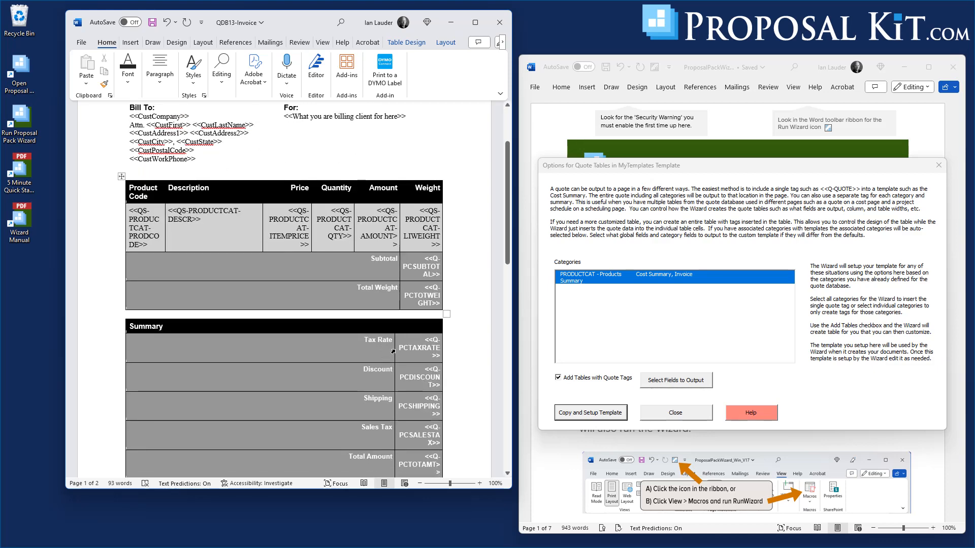
drag(393, 349, 354, 356)
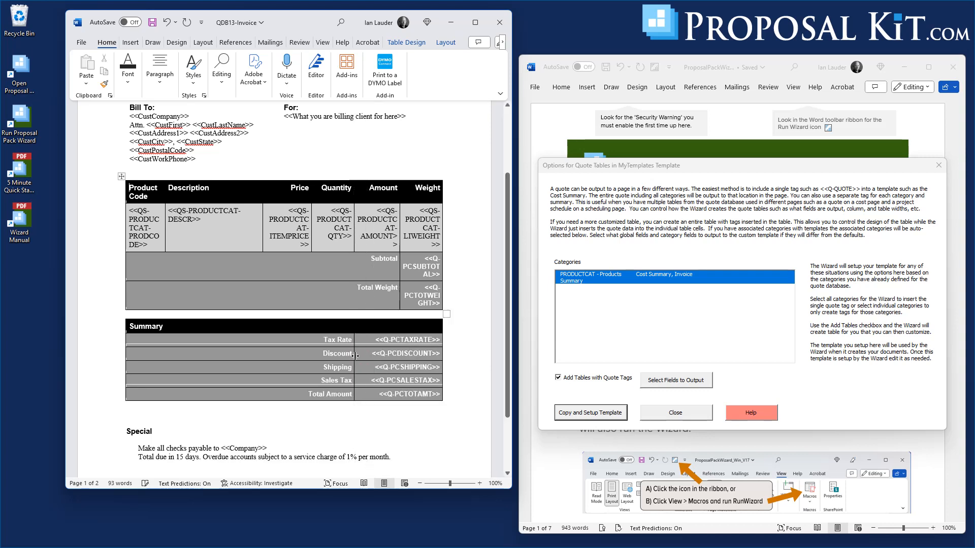
Step: Review the whole Invoice template's layout with the adjusted table columns
scroll(370, 281, up, 4)
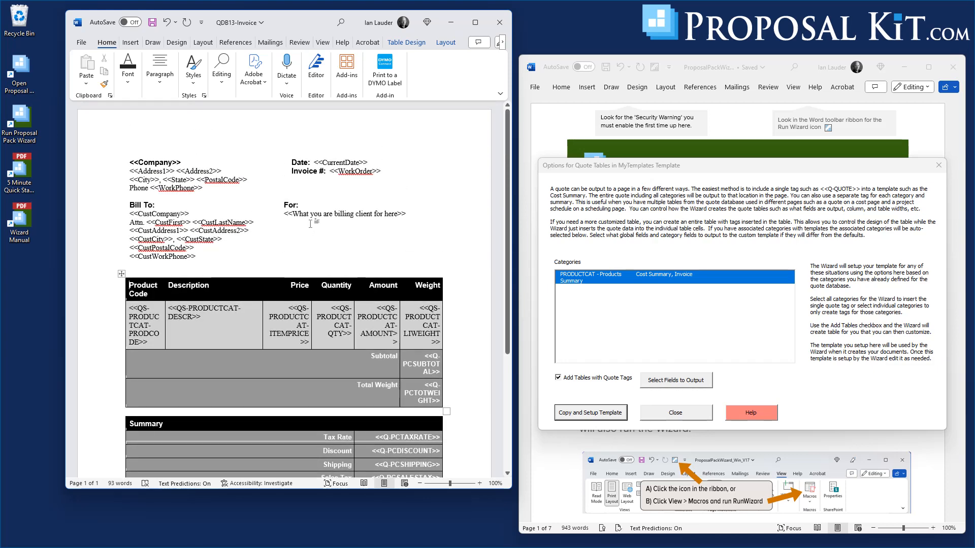
scroll(315, 219, down, 5)
scroll(313, 217, down, 2)
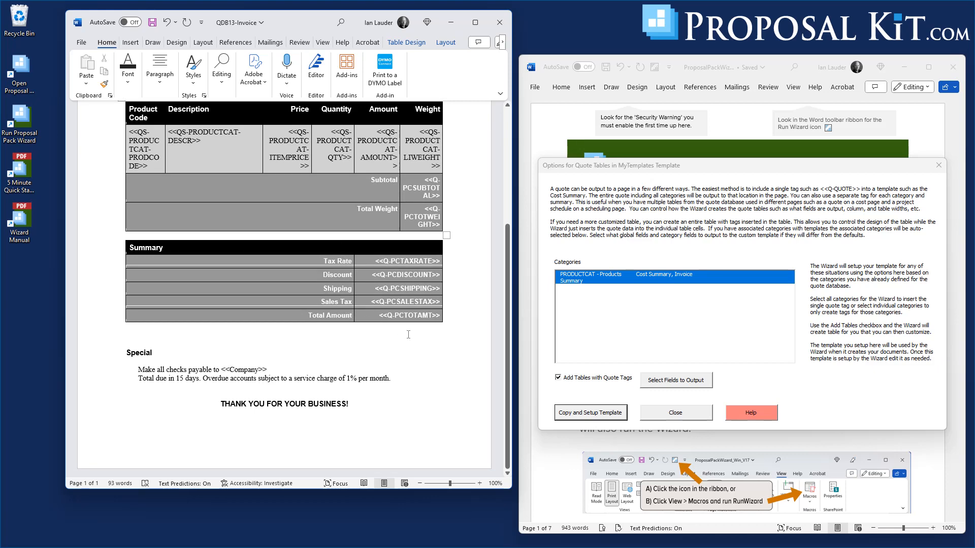
scroll(408, 335, up, 5)
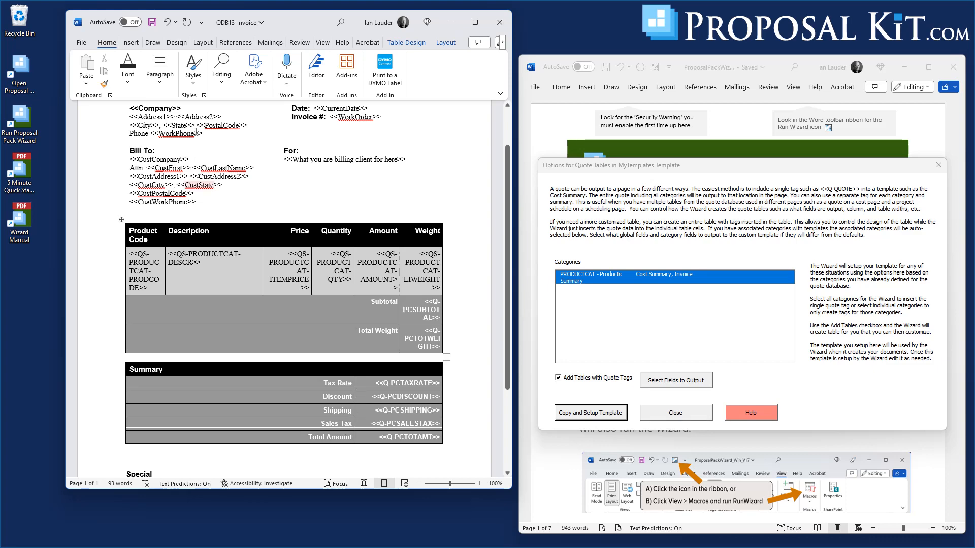
Step: Save and close the customized QDB13-Invoice template, and close the quote table options and template association dialogs
scroll(281, 198, up, 2)
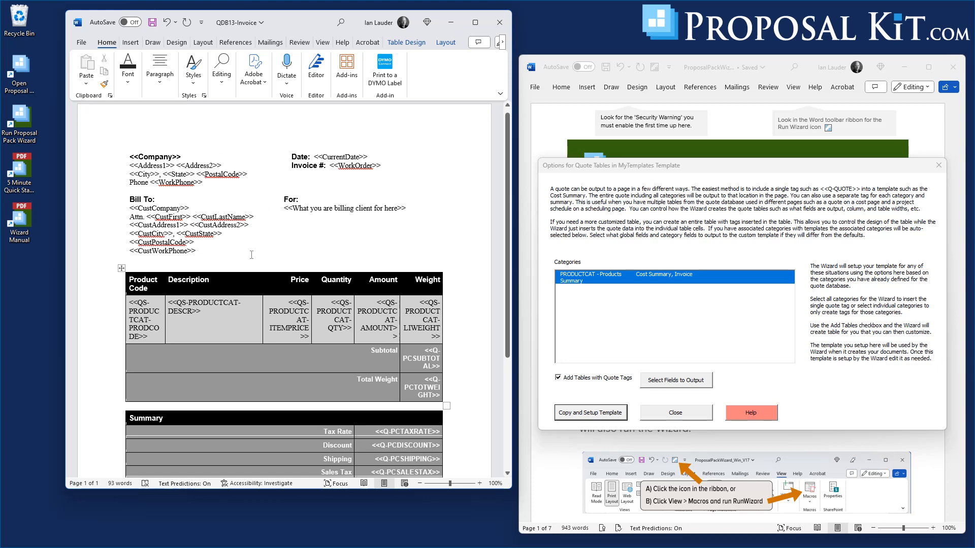
scroll(409, 235, down, 5)
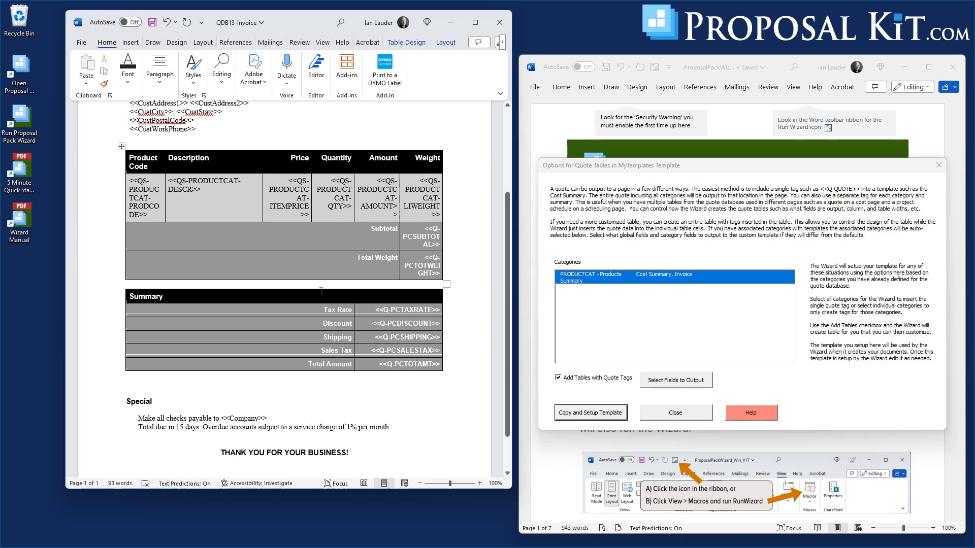
scroll(321, 351, up, 3)
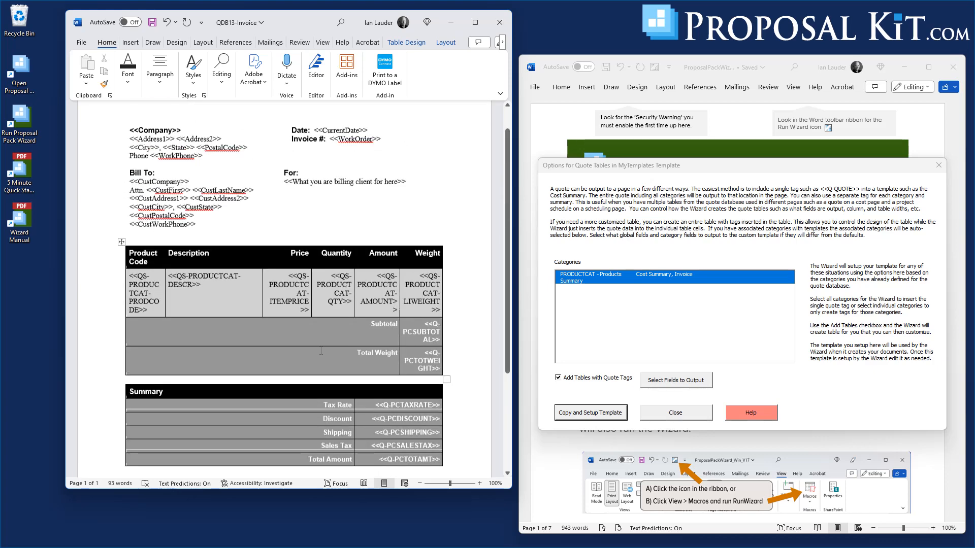
scroll(320, 351, up, 1)
click(151, 22)
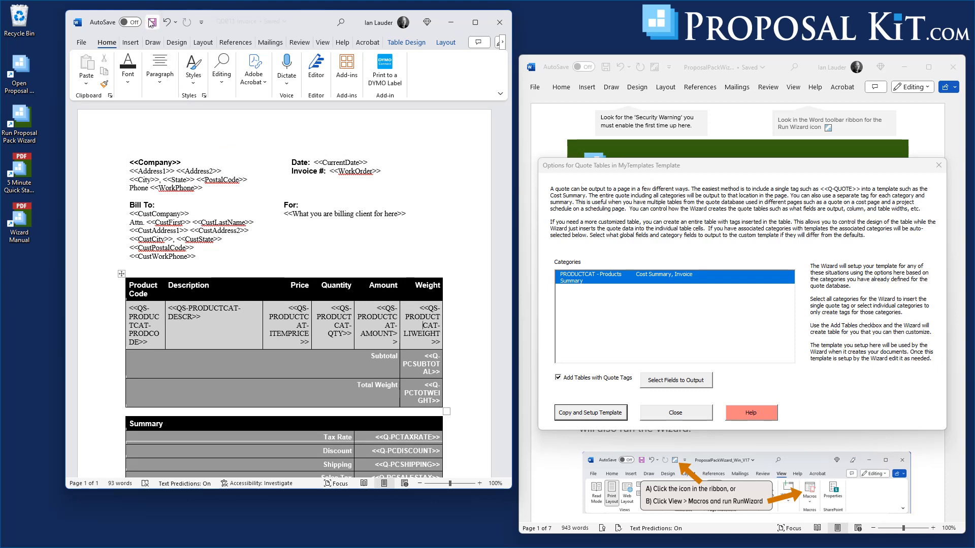
click(502, 24)
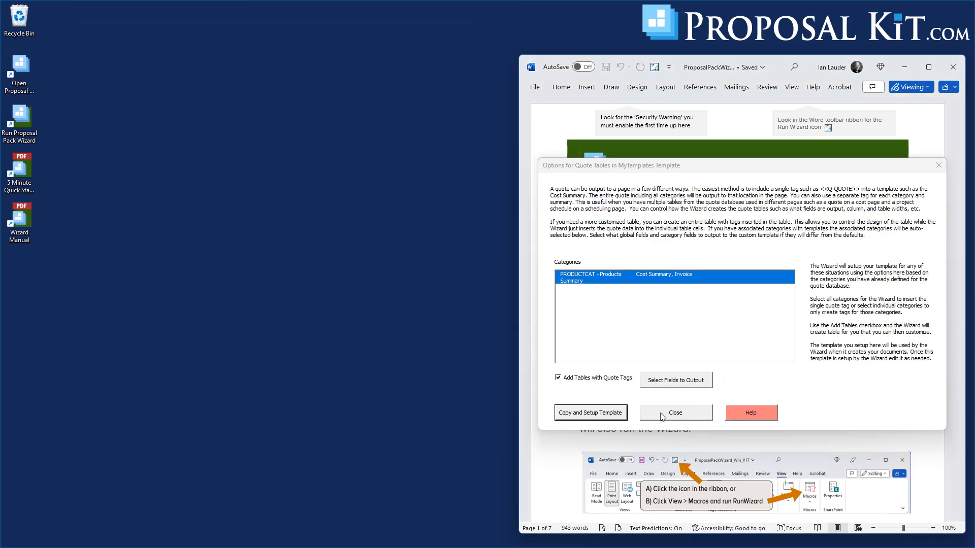
click(663, 416)
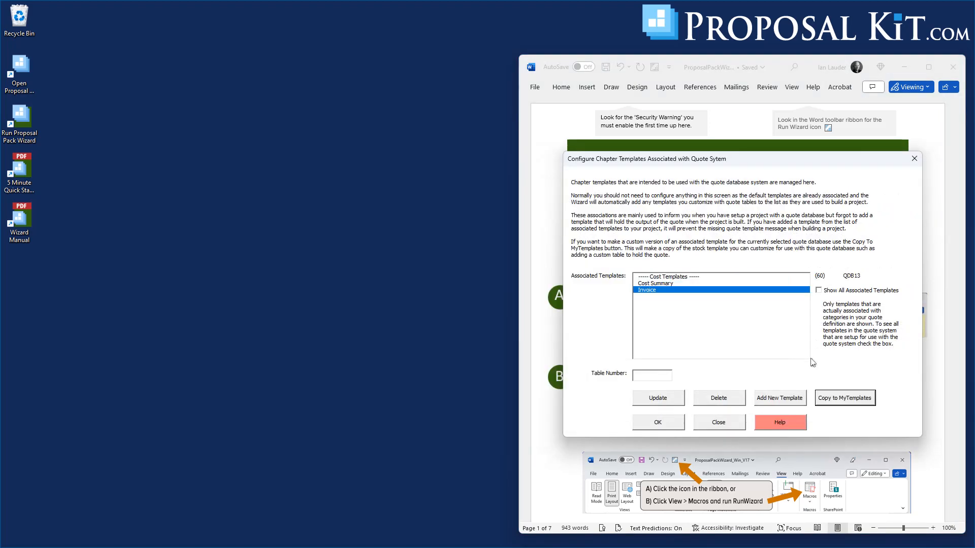
click(716, 422)
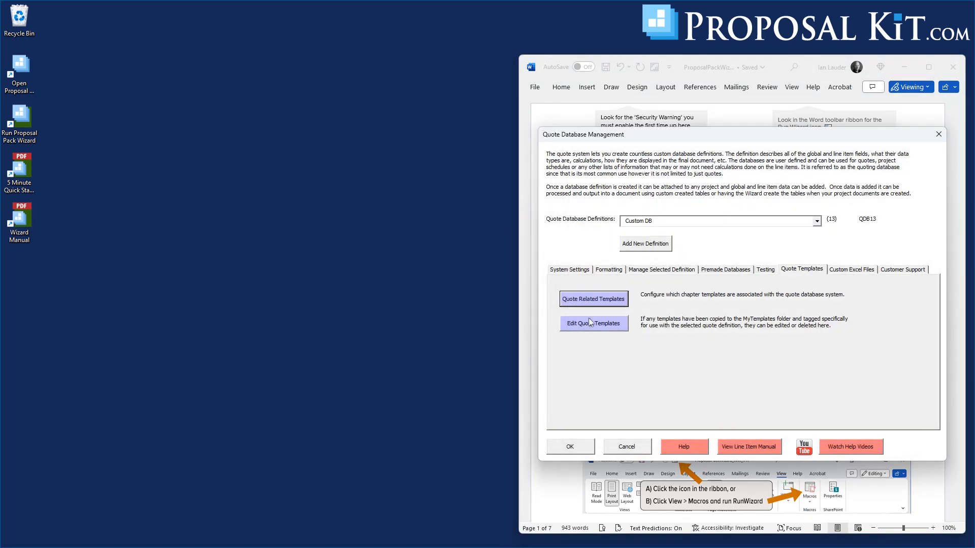
Step: Reopen QDB13-Invoice.docx from the Custom DB quote templates to check its tables, and close it and the quote database management
click(590, 324)
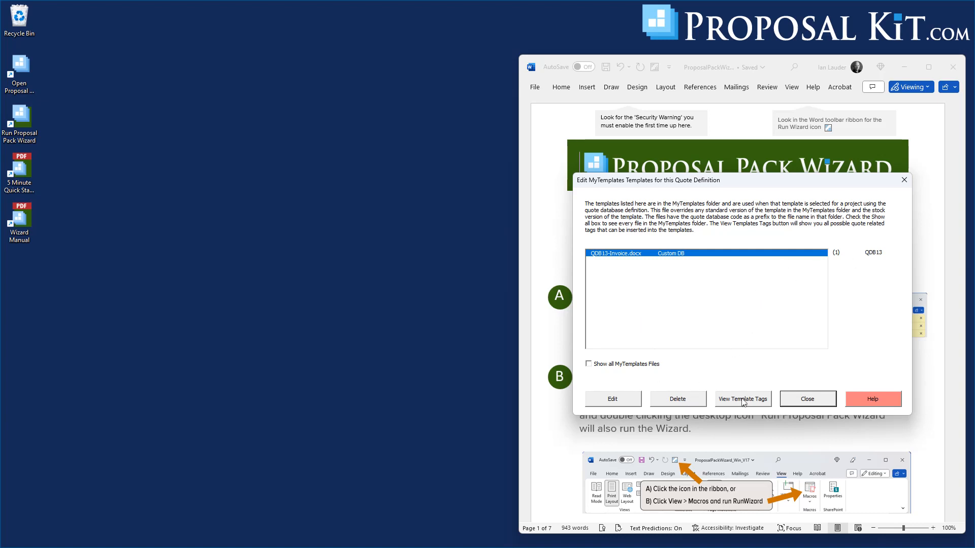
click(609, 399)
scroll(314, 204, down, 5)
scroll(314, 204, up, 5)
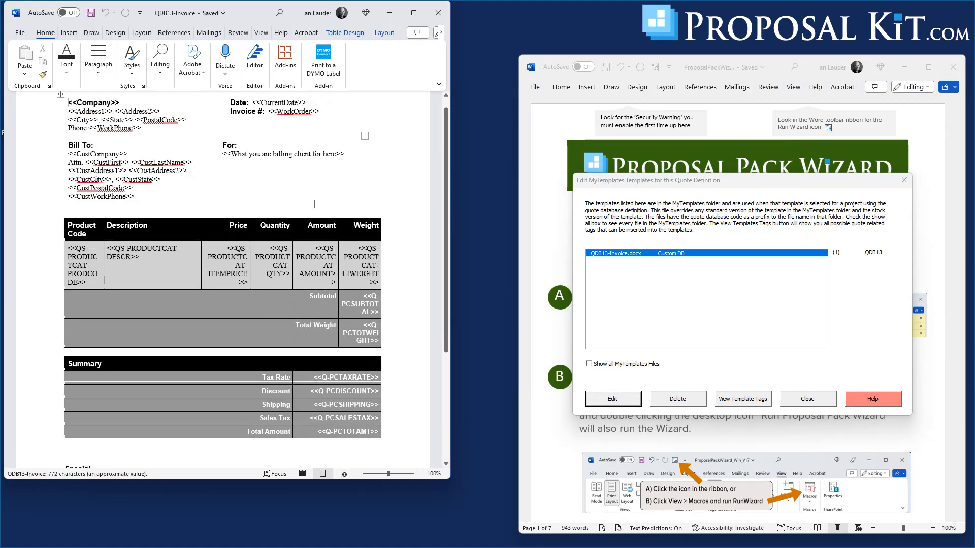
drag(252, 10, 306, 25)
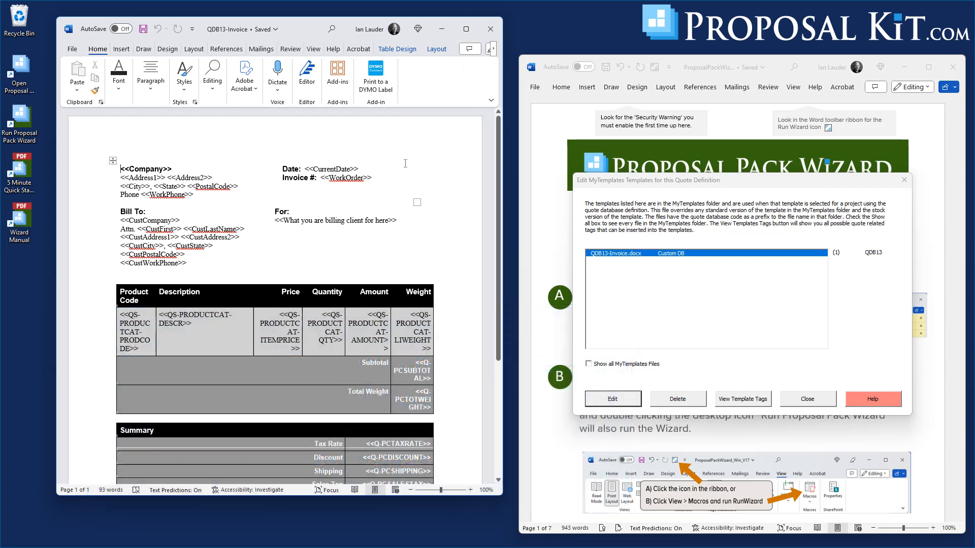
click(490, 29)
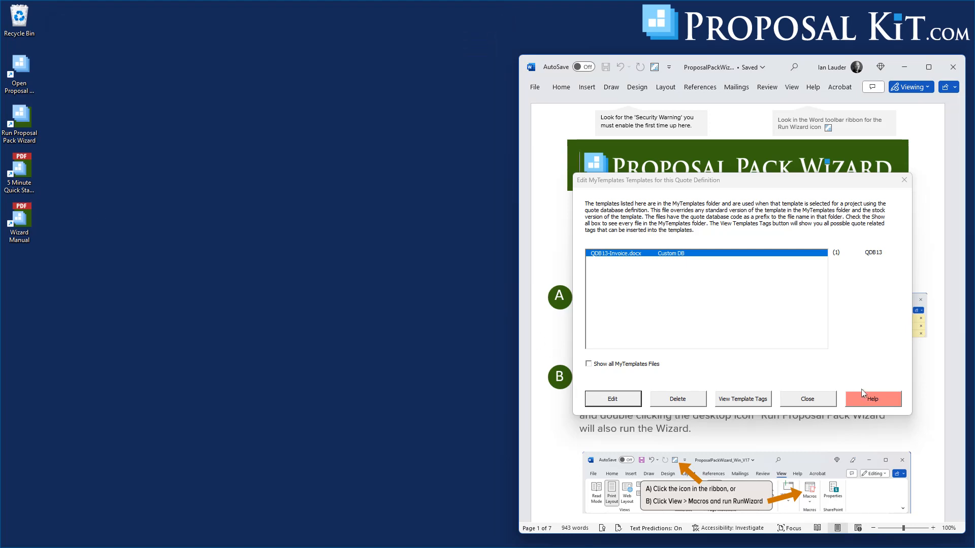
click(808, 399)
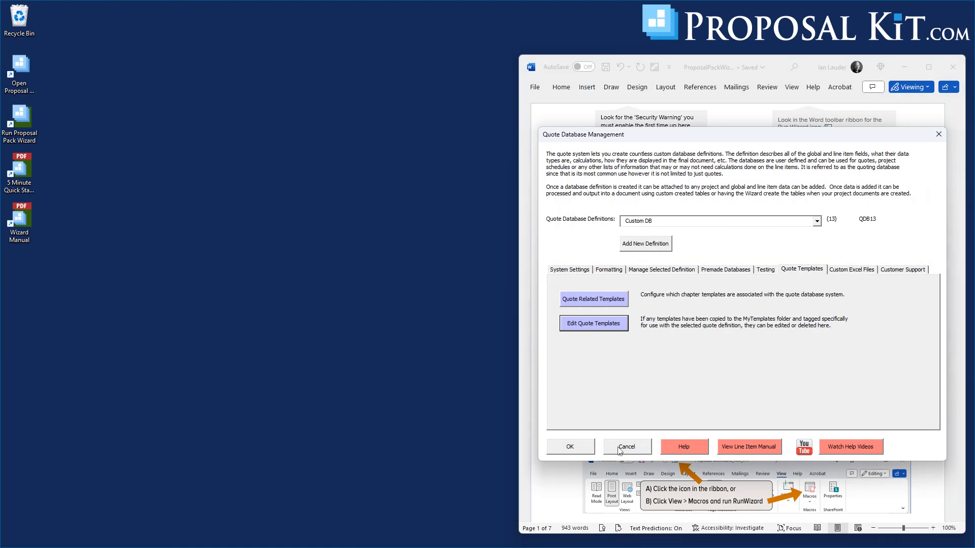
click(570, 446)
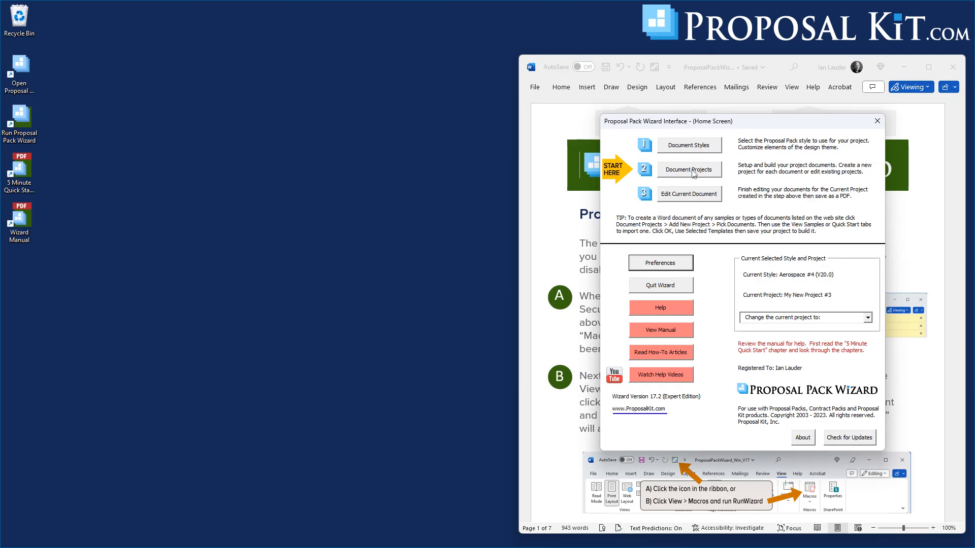
Step: Add a new document project named My New Project #4 and save it so a line item quote can be attached
click(694, 174)
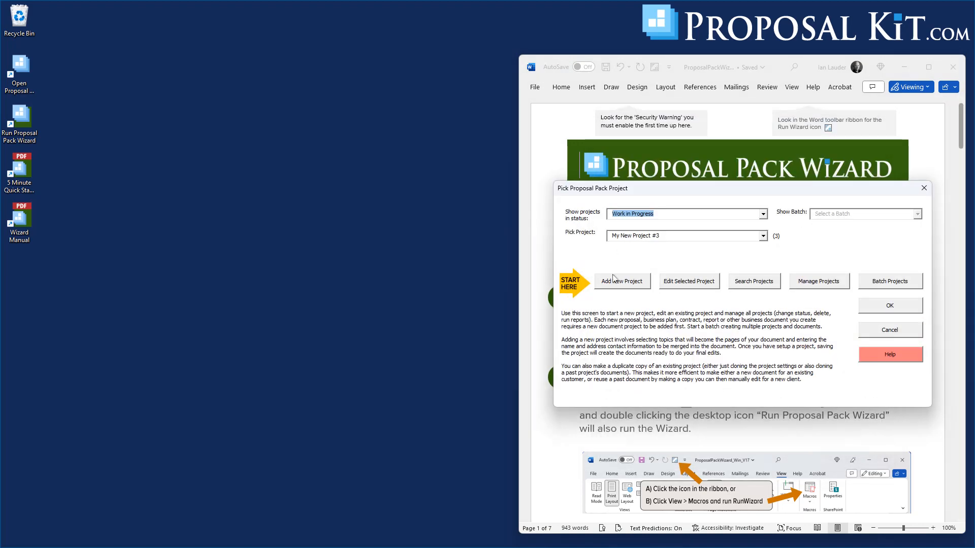
click(614, 282)
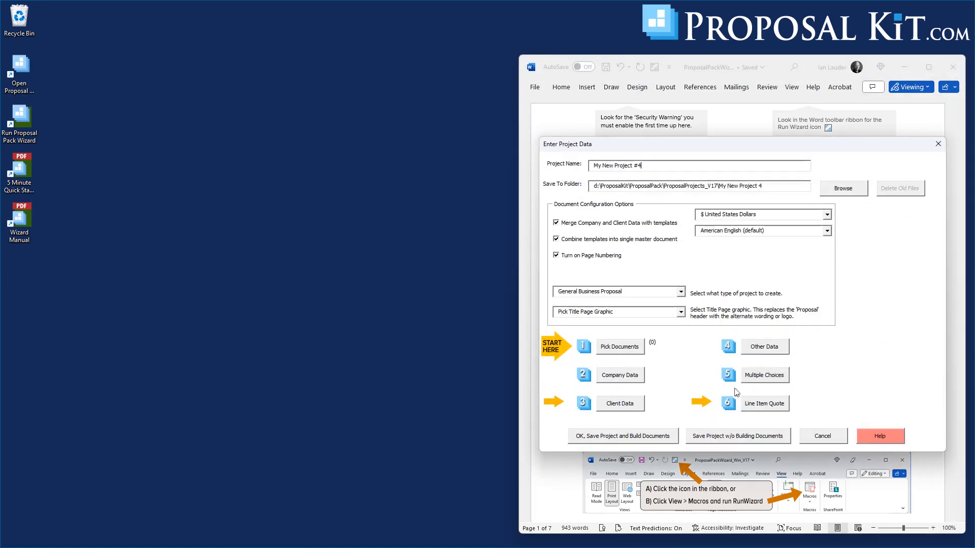
click(759, 408)
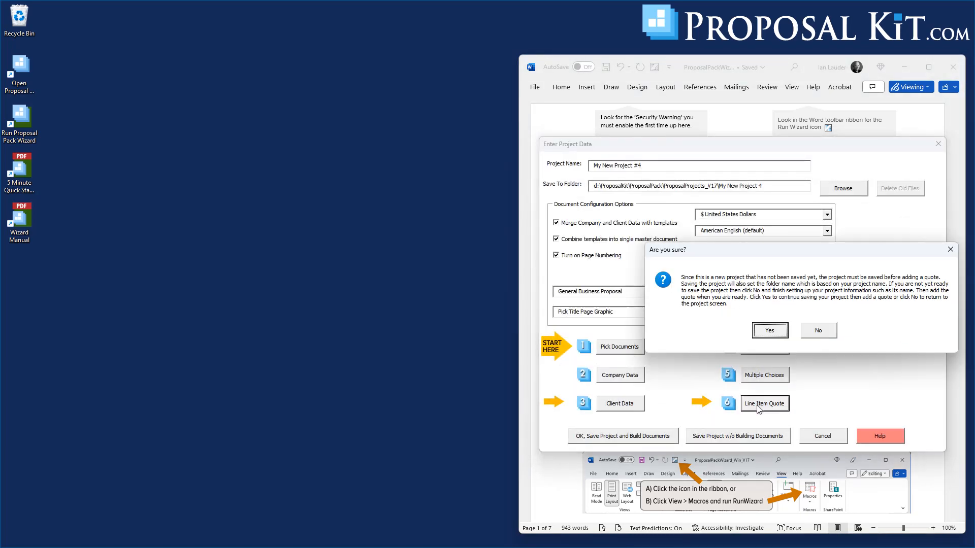
click(768, 333)
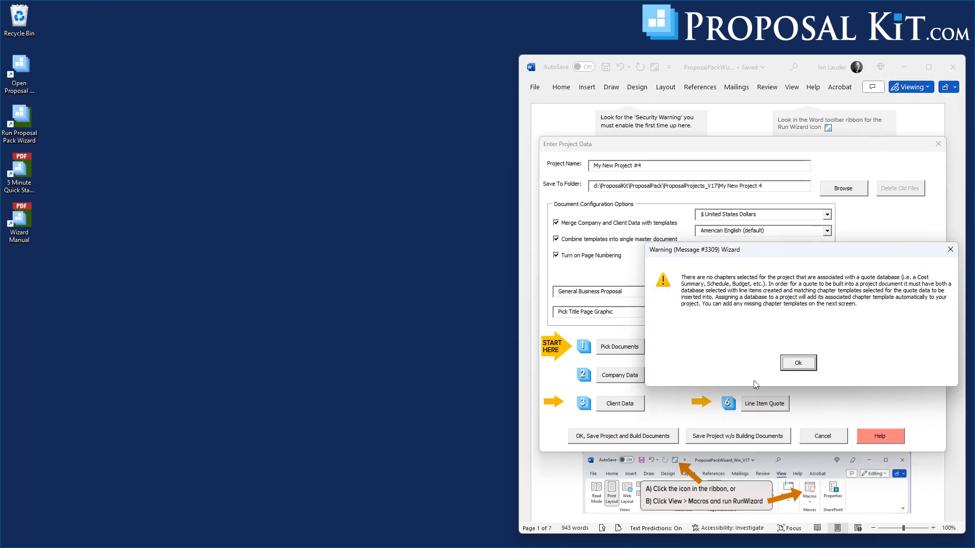
click(794, 364)
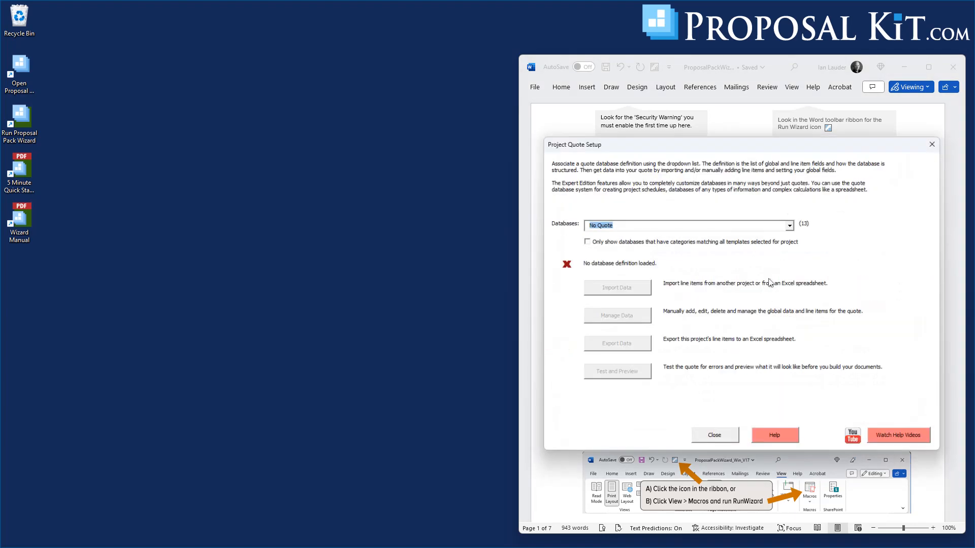
Step: Assign the Custom DB database to the project's quote and open the Products category's line item data
click(791, 225)
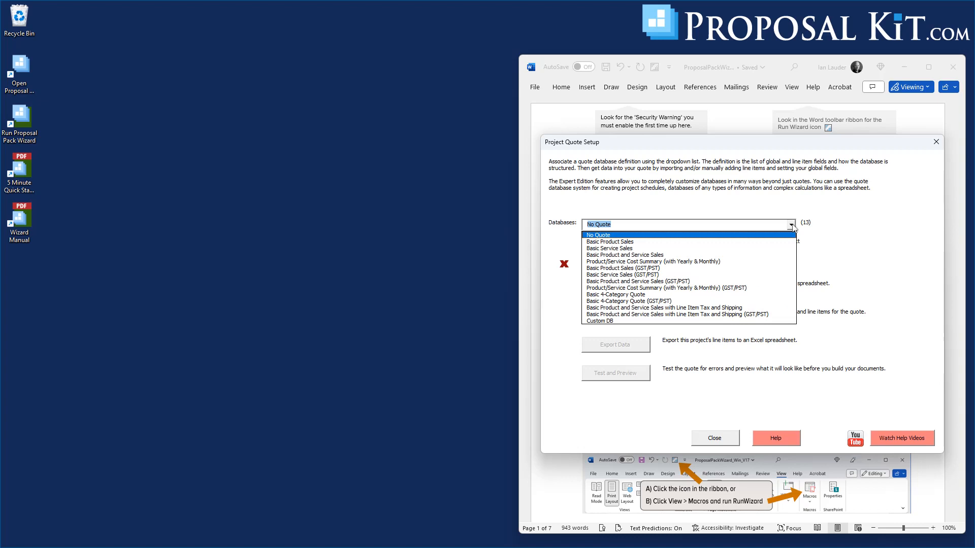
click(604, 321)
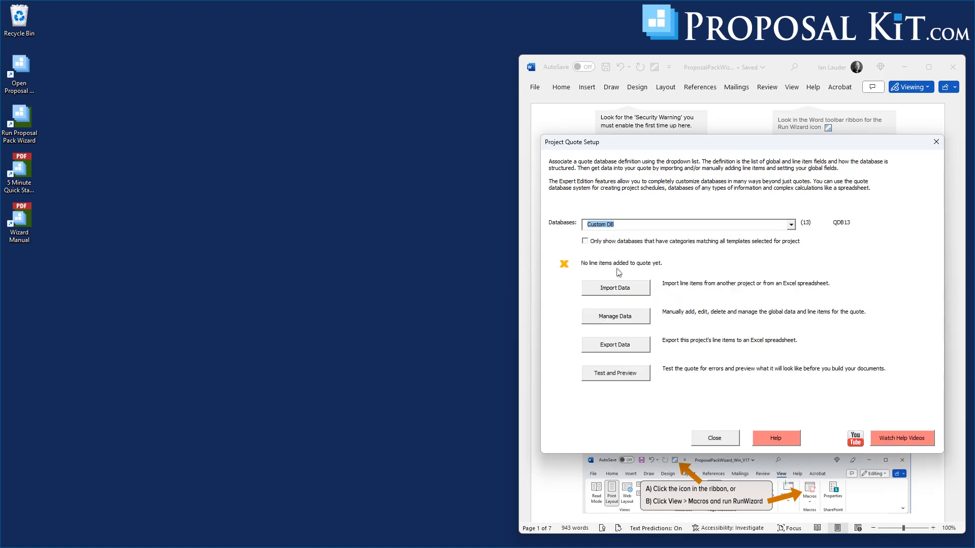
click(620, 321)
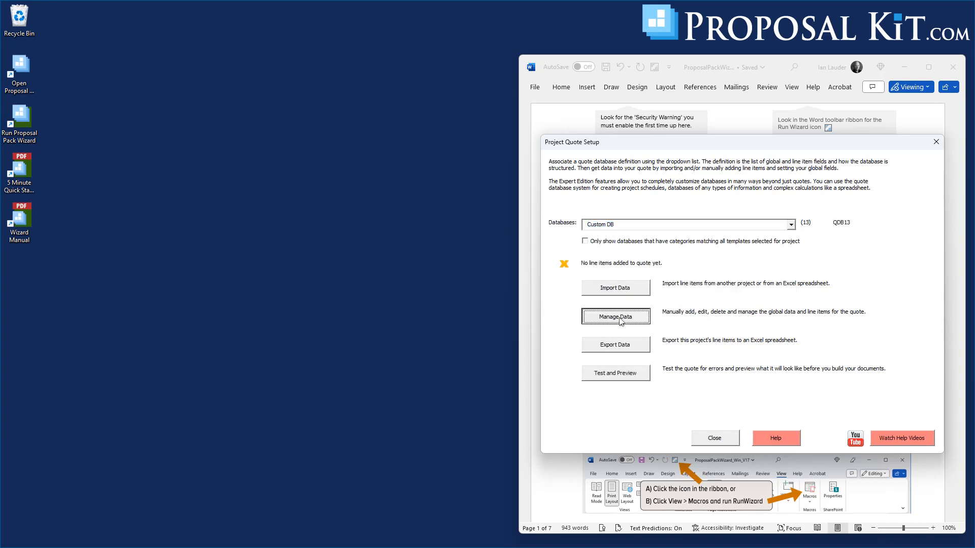
click(676, 381)
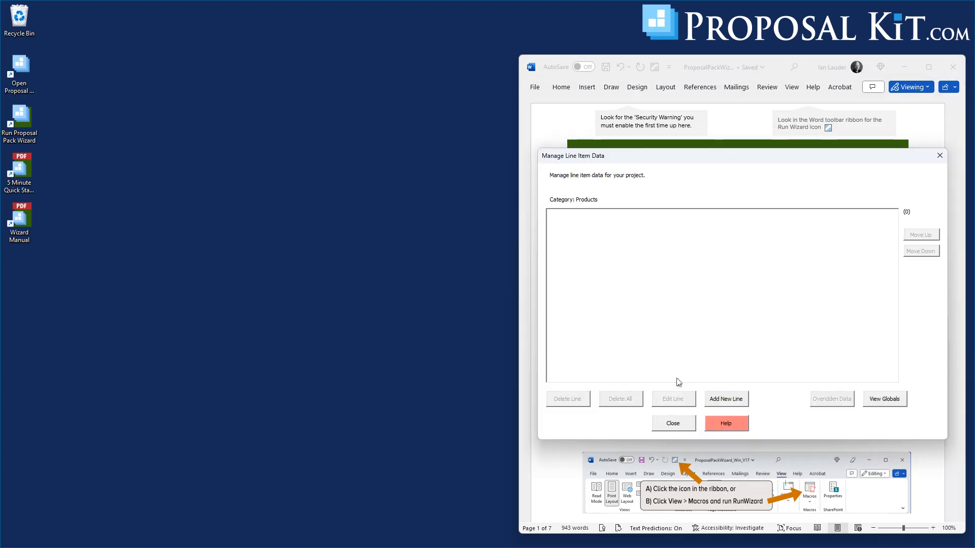
Step: Add a Products line item with code RED1, description Red Widget, item weight 2, price 30.33 and quantity 3
click(727, 402)
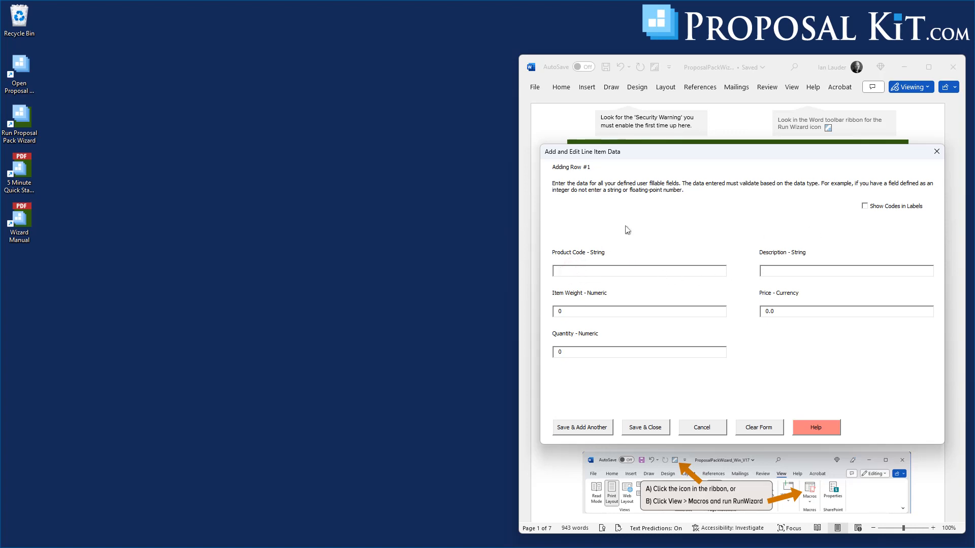
text(E)
text(ed Widge)
key(Tab)
text(30)
click(581, 428)
Step: Add a second line item with code BLU1, description Blue Widget, item weight 4, price 40.99 and quantity 6
text(Widg)
key(Tab)
text(3)
key(BackSpace)
key(BackSpace)
key(BackSpace)
key(Tab)
text(6)
click(577, 429)
Step: Add a third line item with code YEL1, description Yellow Widget, item weight 4, price 10.66 and quantity 4, and close the list
text(Yel)
key(Tab)
text(10.)
key(Tab)
text(4)
click(646, 429)
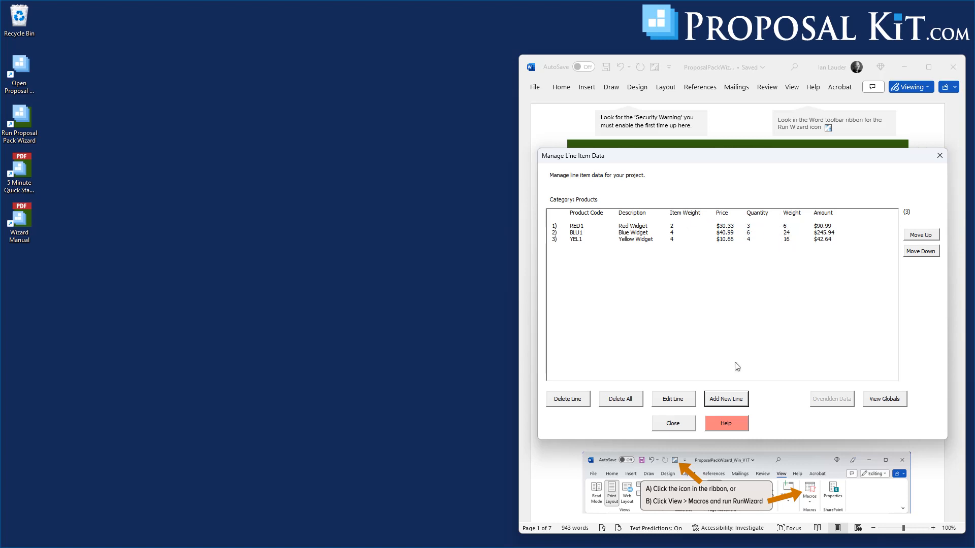
click(674, 423)
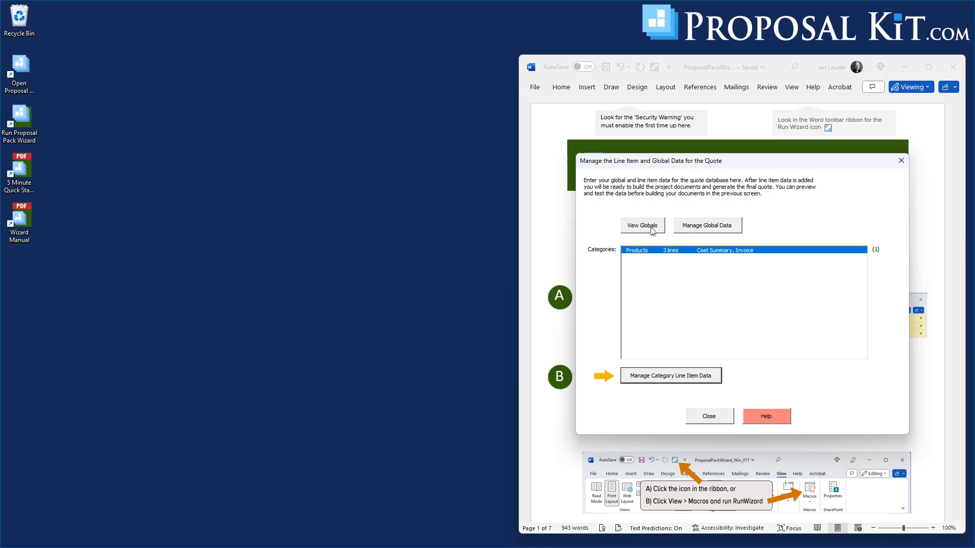
Step: Set the quote's global Shipping to 20 and Discount to 10
click(690, 230)
click(573, 270)
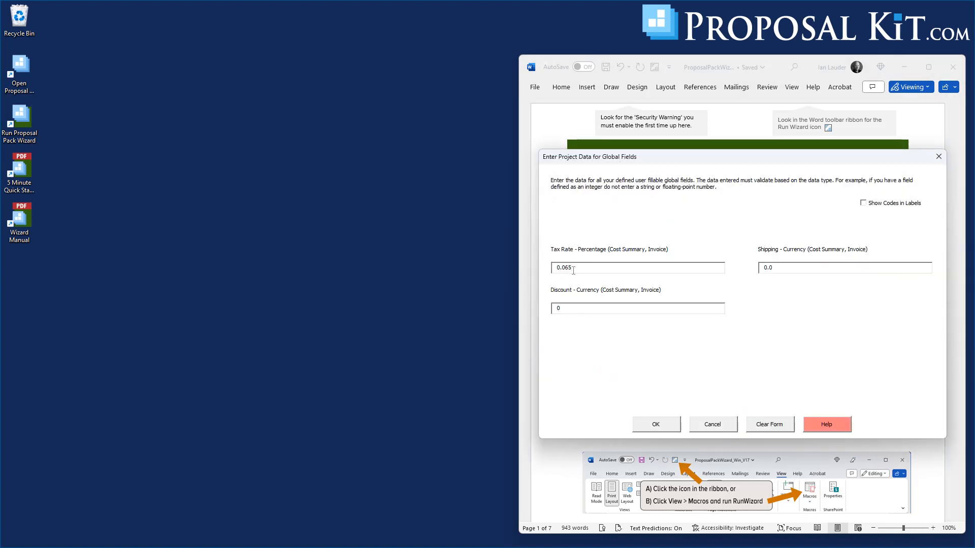
click(764, 268)
text(2)
key(BackSpace)
text(10)
click(659, 424)
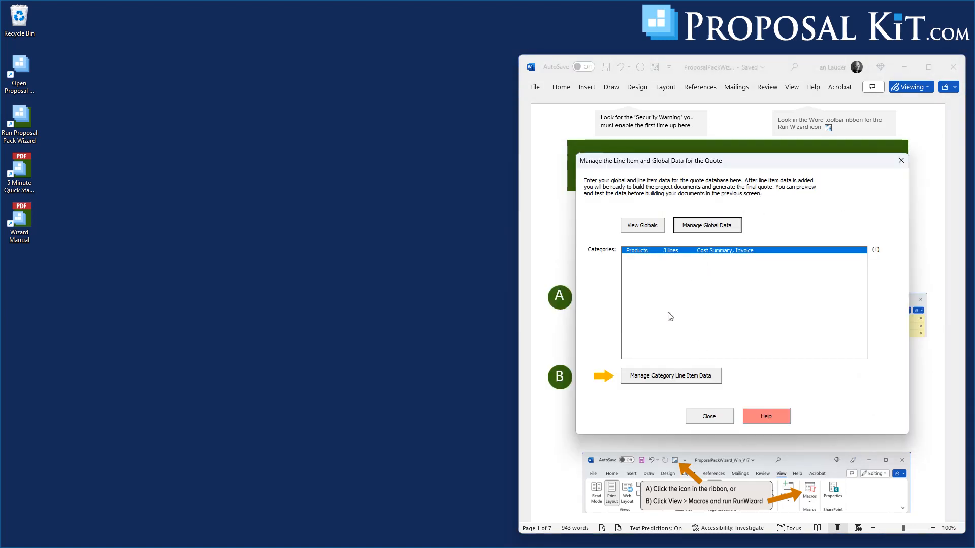
Step: View the quote's global fields with their calculated values, and close the quote data management
click(643, 230)
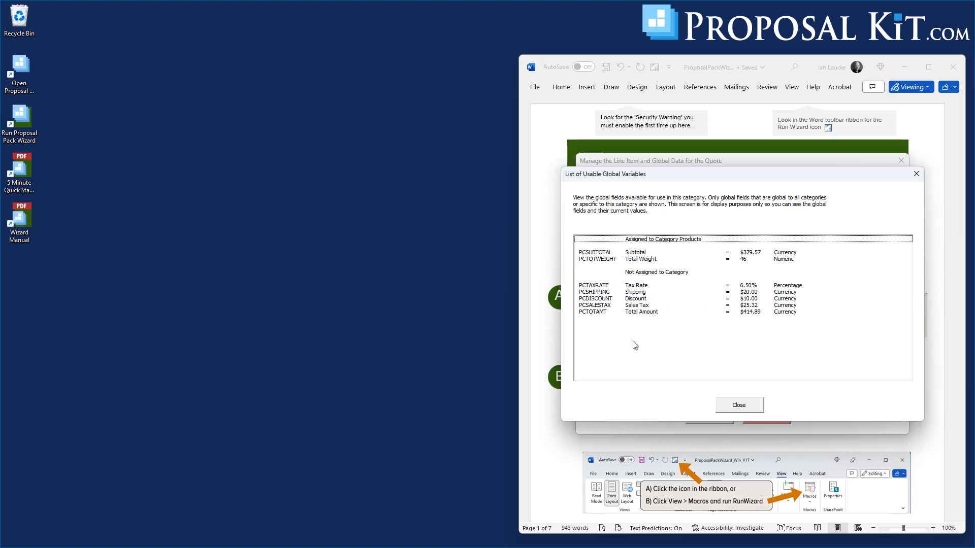
click(734, 408)
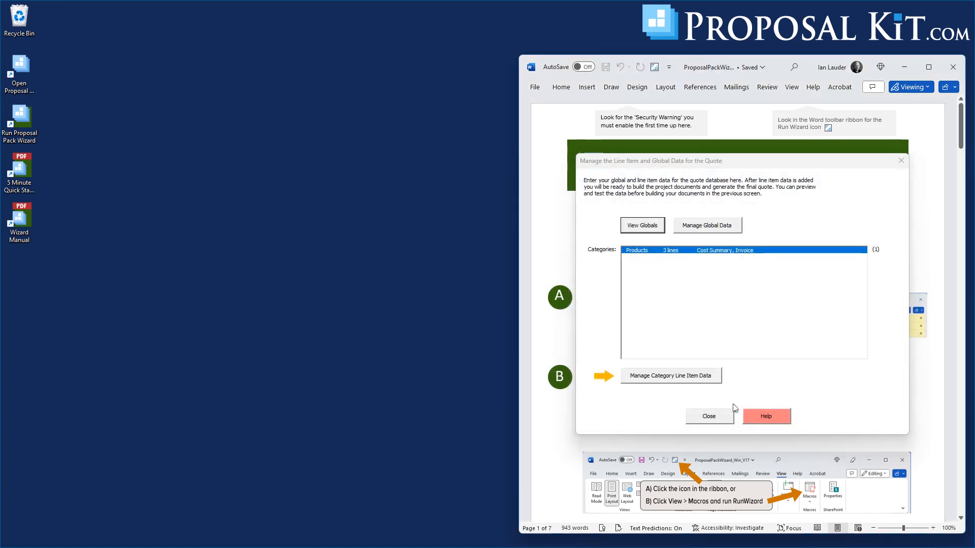
click(703, 429)
Step: Generate a test preview of the project's quote documents and dismiss the completion dialog
click(615, 373)
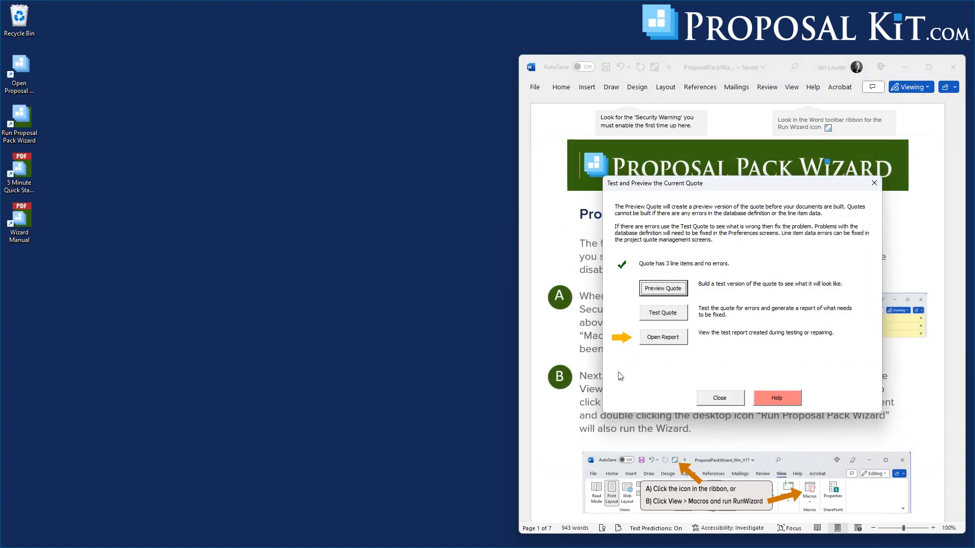
click(658, 287)
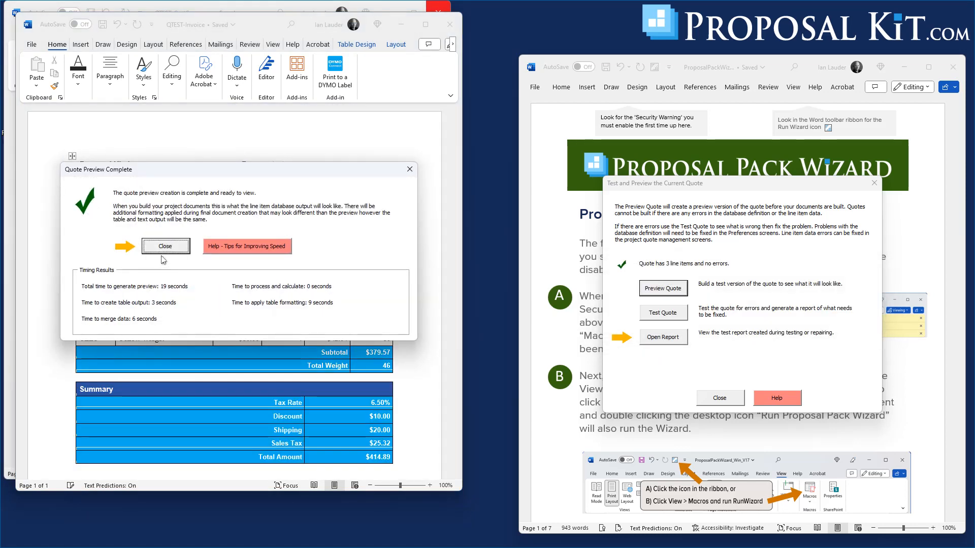
click(165, 247)
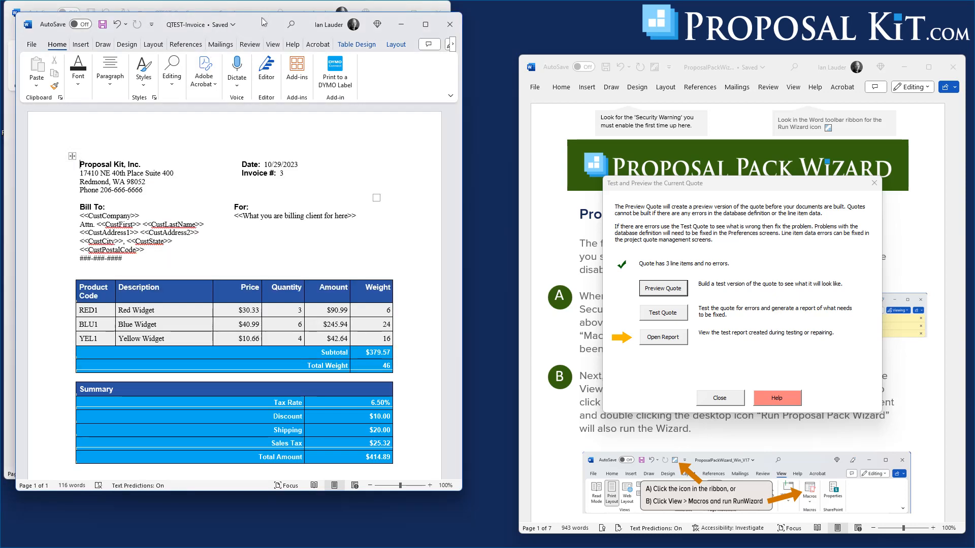
Step: Place the QTEST-CostSummary and QTEST-Invoice previews side by side and compare their product and summary tables
drag(317, 13, 730, 32)
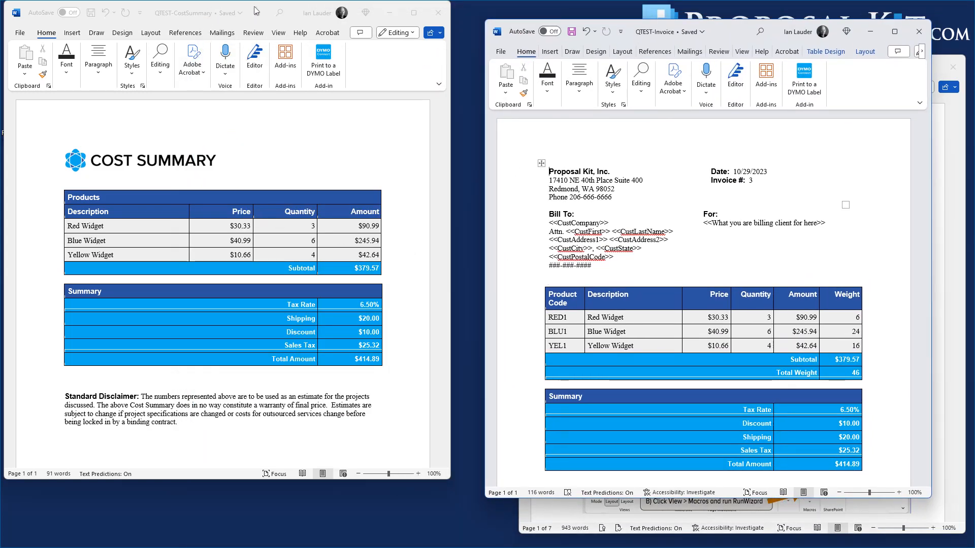
drag(256, 11, 277, 32)
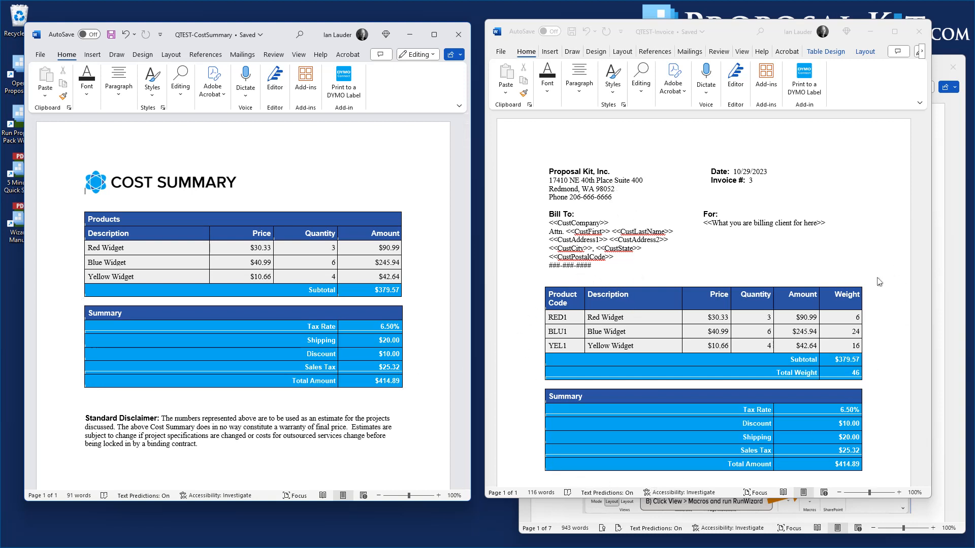
scroll(879, 282, down, 1)
scroll(879, 282, down, 2)
scroll(879, 282, up, 2)
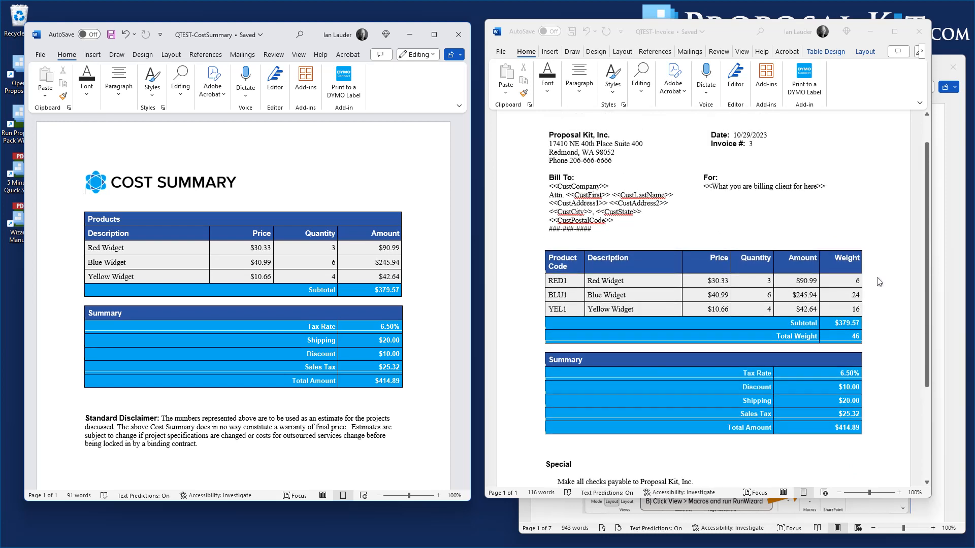
Step: Review the QTEST-Invoice preview down to its closing payment terms, and close both previews and the project quote setup
scroll(879, 282, up, 1)
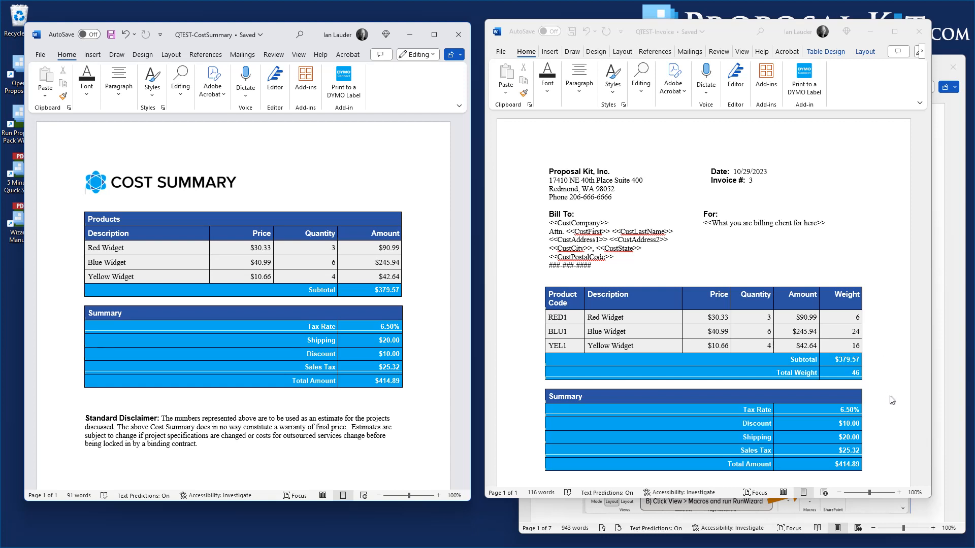
scroll(888, 350, down, 4)
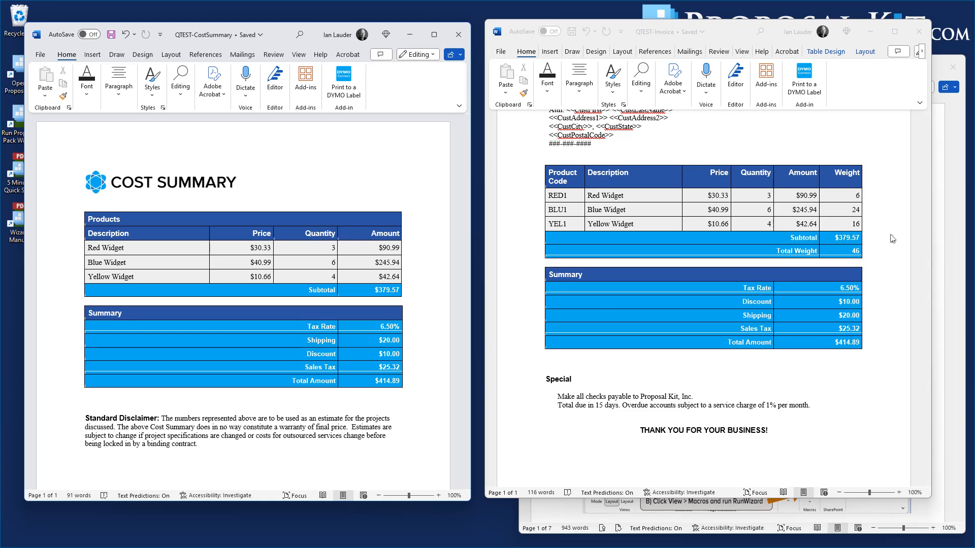
scroll(890, 240, up, 4)
scroll(889, 239, down, 1)
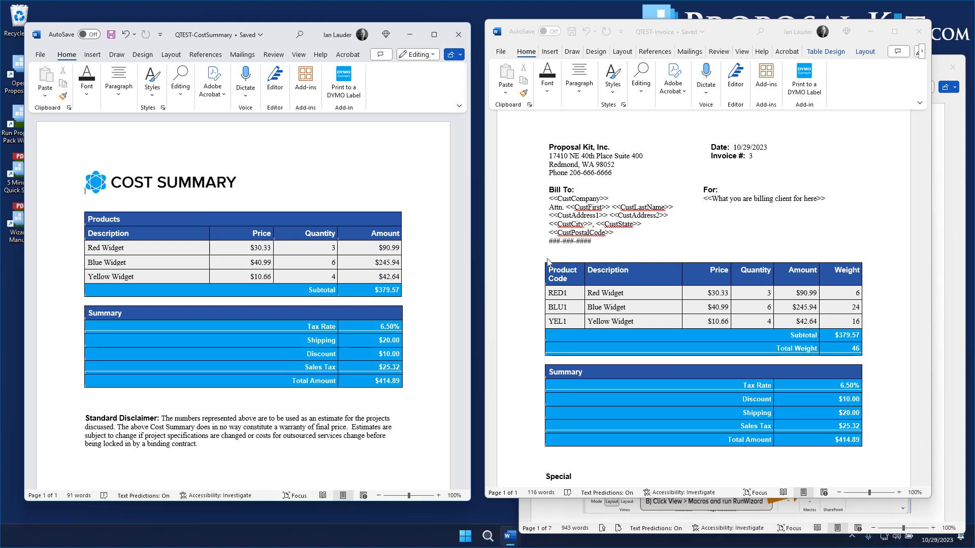
click(459, 34)
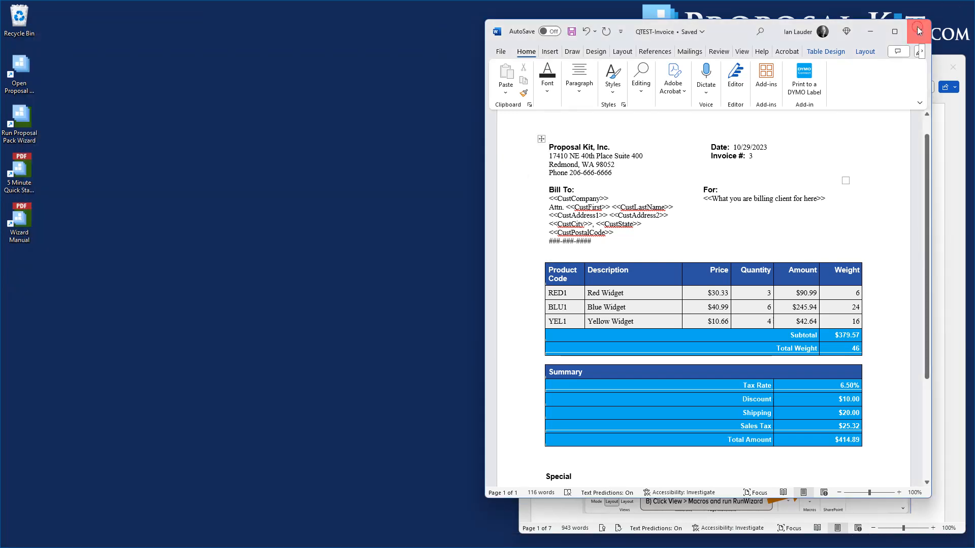
click(928, 25)
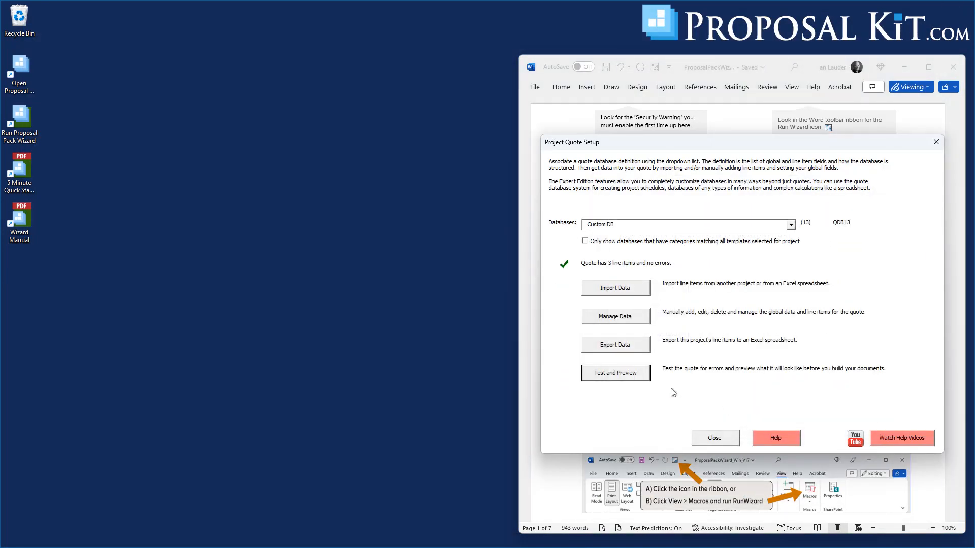
click(715, 440)
Step: Add the Cover Letter, Title Page, Back Page and Introduction templates to the project's selected documents
click(609, 356)
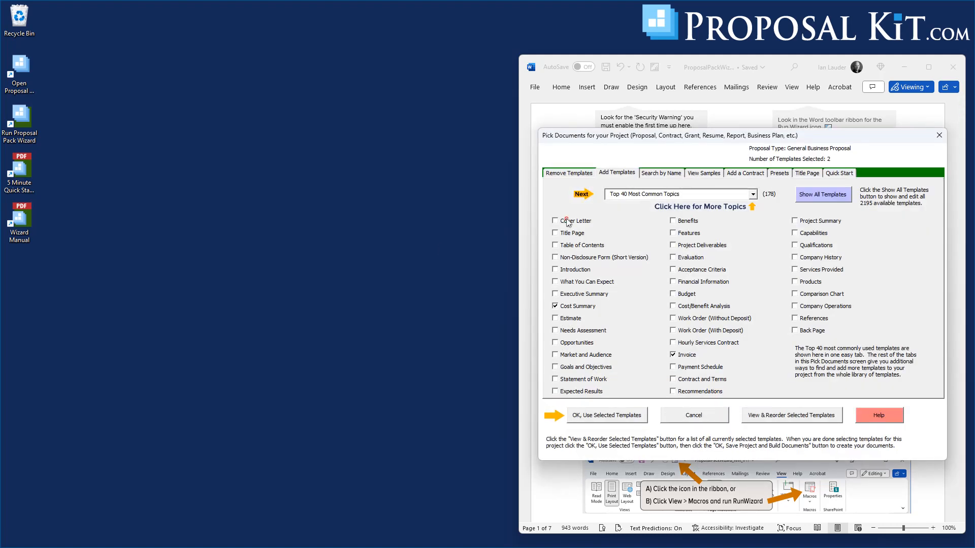
click(567, 222)
click(567, 234)
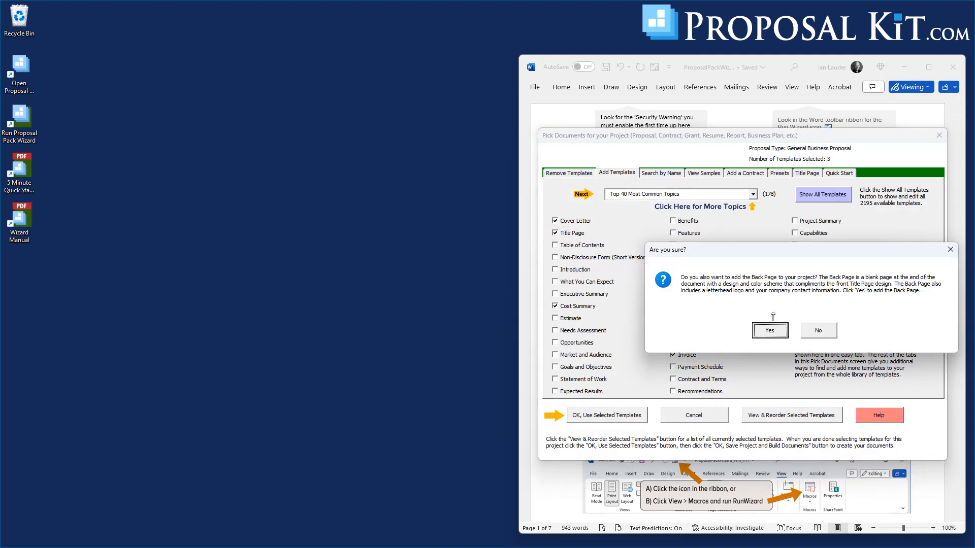
click(766, 330)
click(569, 272)
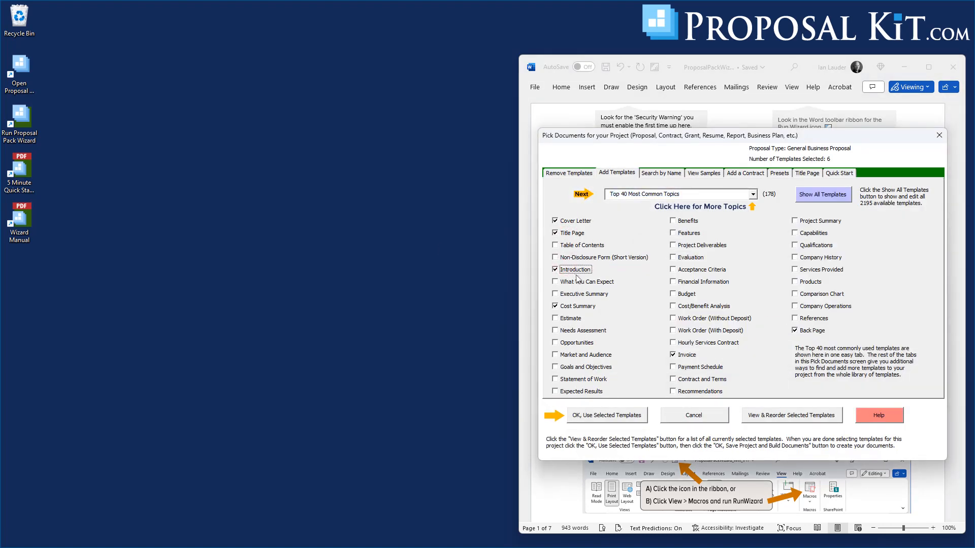
click(591, 416)
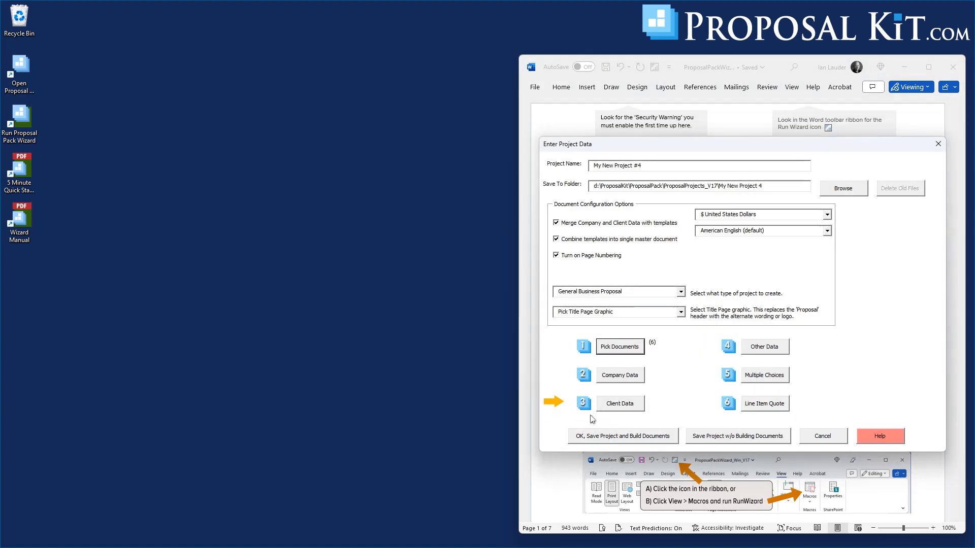
Step: Save the project and build its documents, and open the Combined Project Document together with the Invoice
click(630, 441)
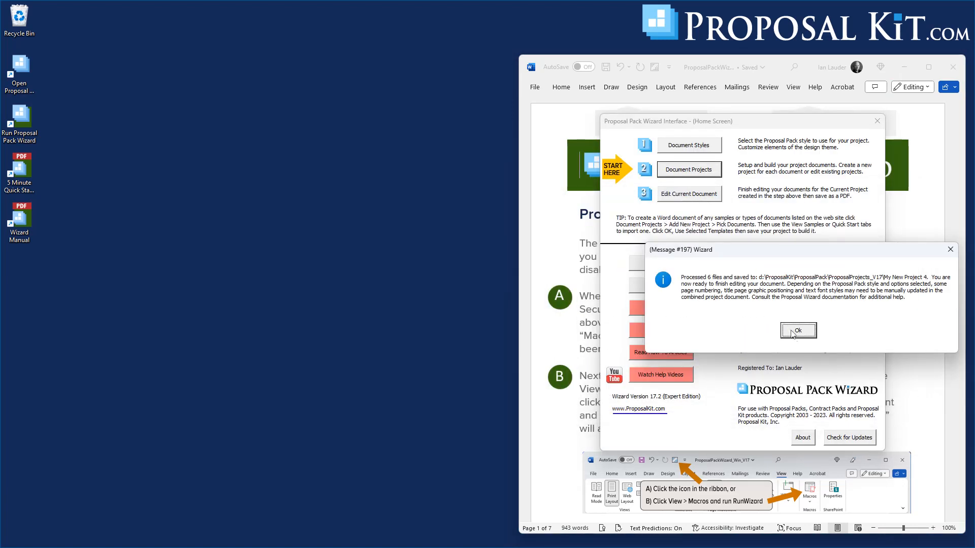
click(793, 333)
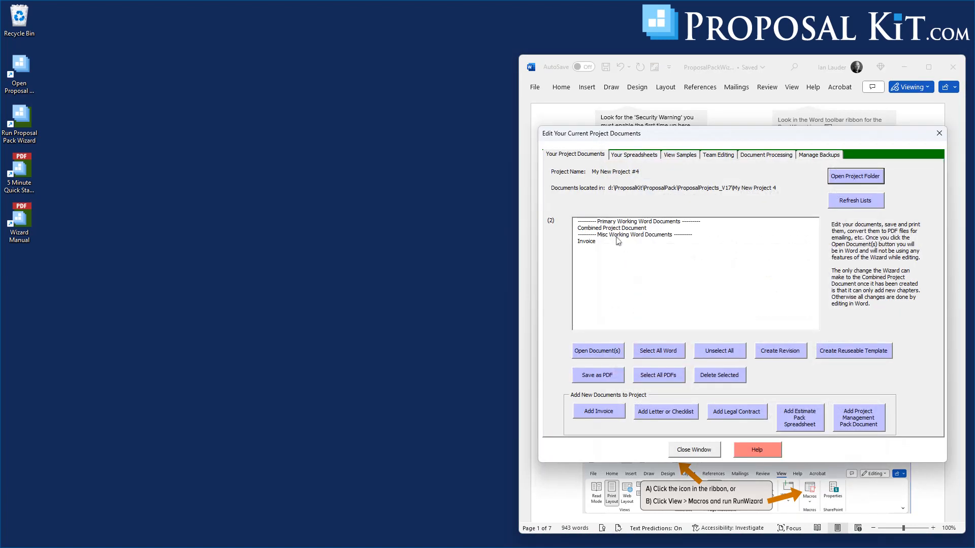
click(598, 230)
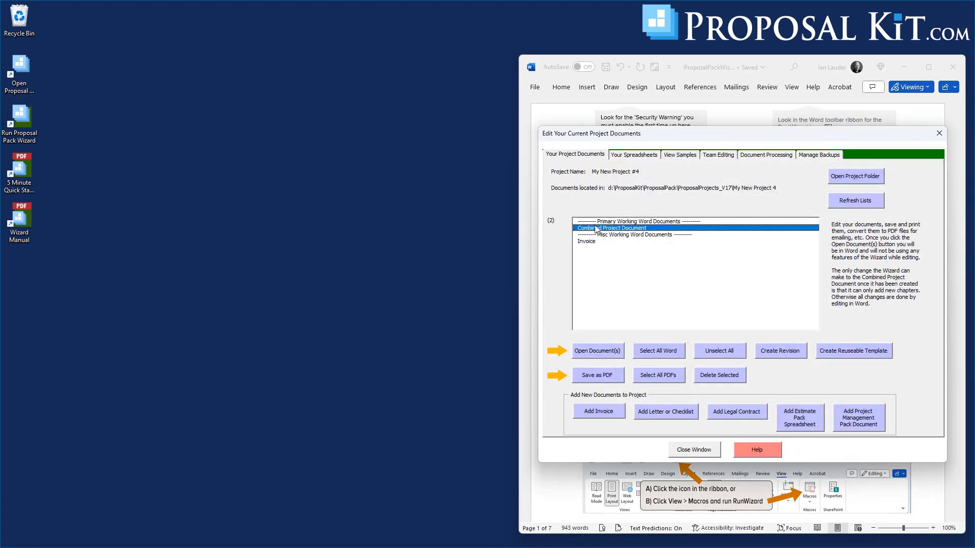
click(585, 241)
click(597, 351)
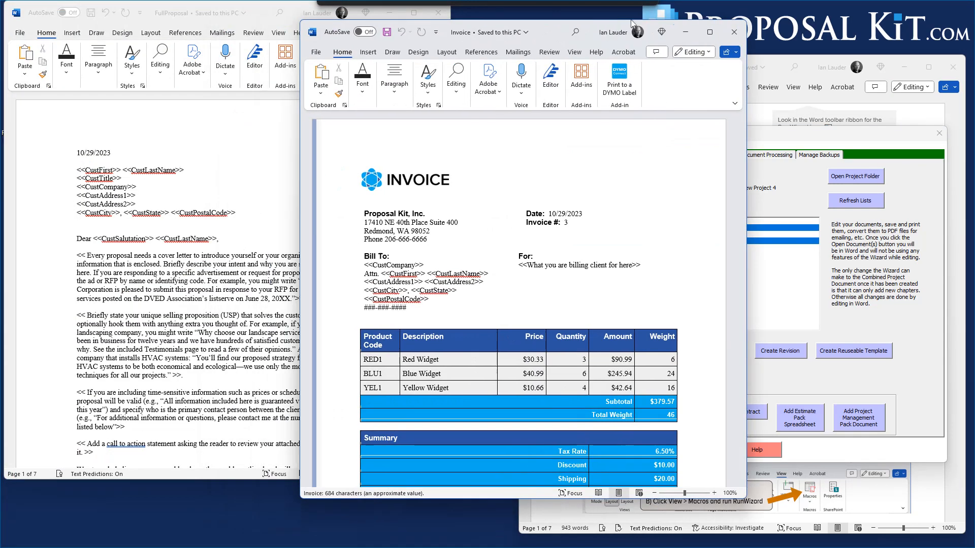
Step: Move the Invoice beside the FullProposal document and remove the blank second page after its closing thank-you line
drag(262, 23, 753, 35)
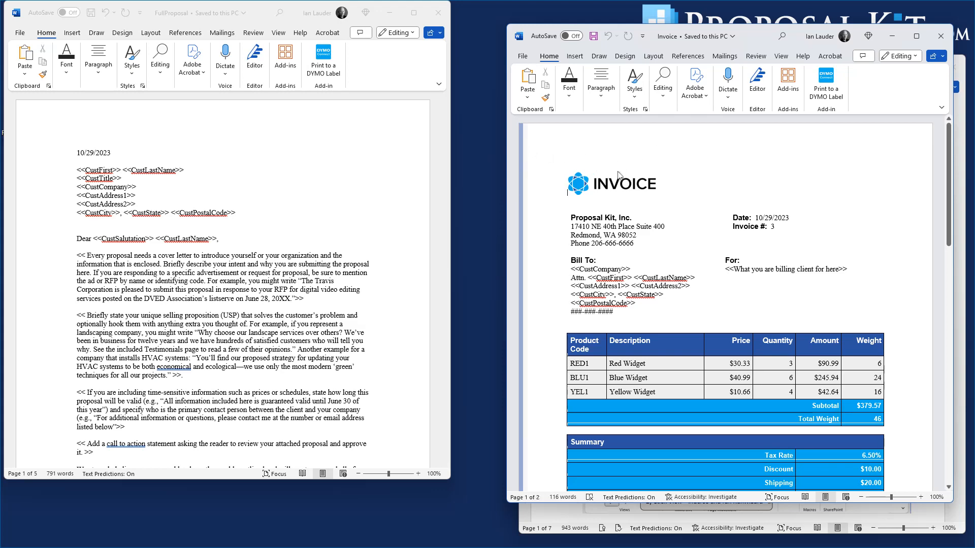
scroll(671, 194, down, 8)
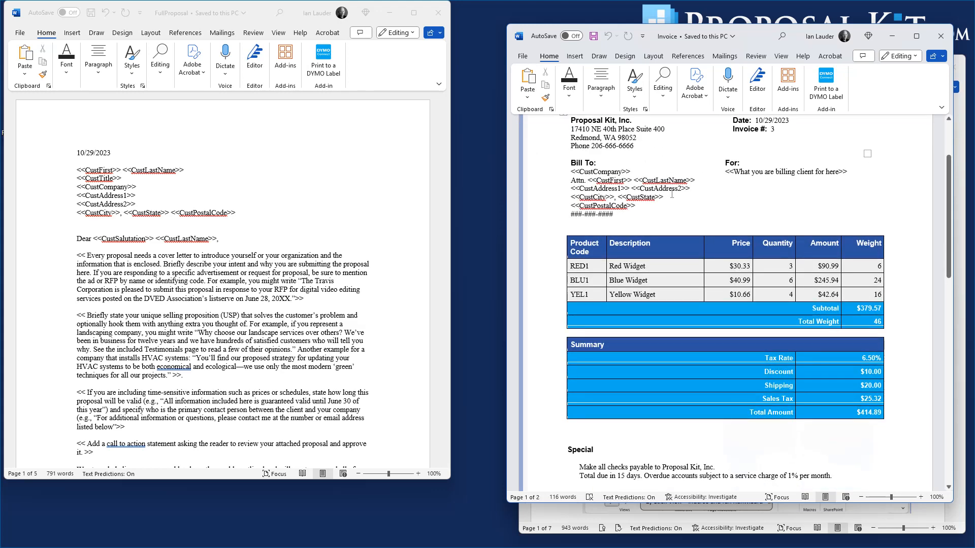
scroll(672, 194, down, 15)
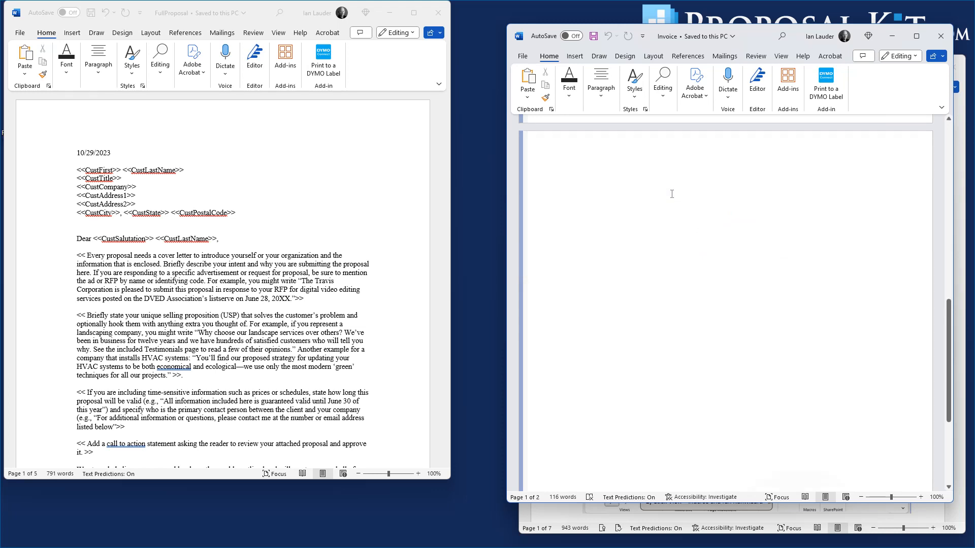
scroll(672, 194, up, 14)
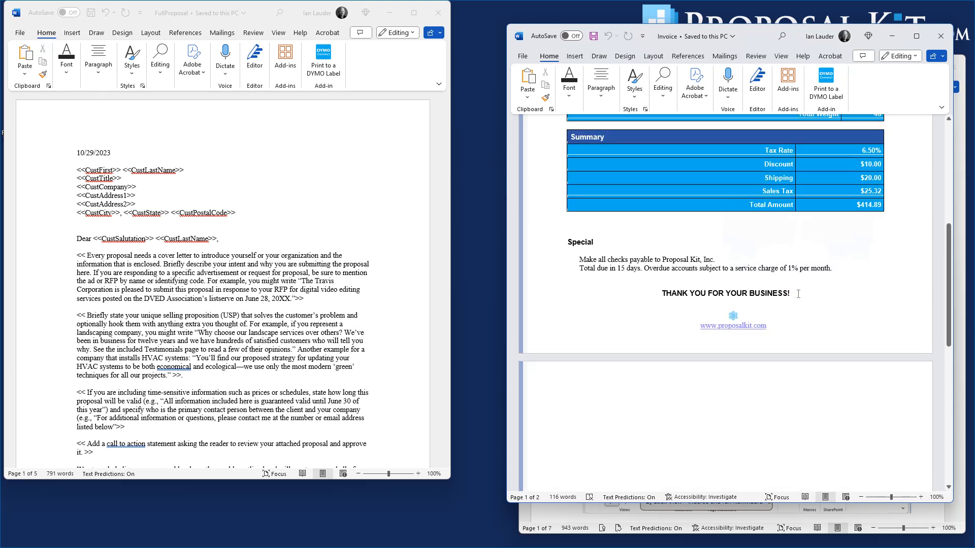
scroll(799, 293, up, 4)
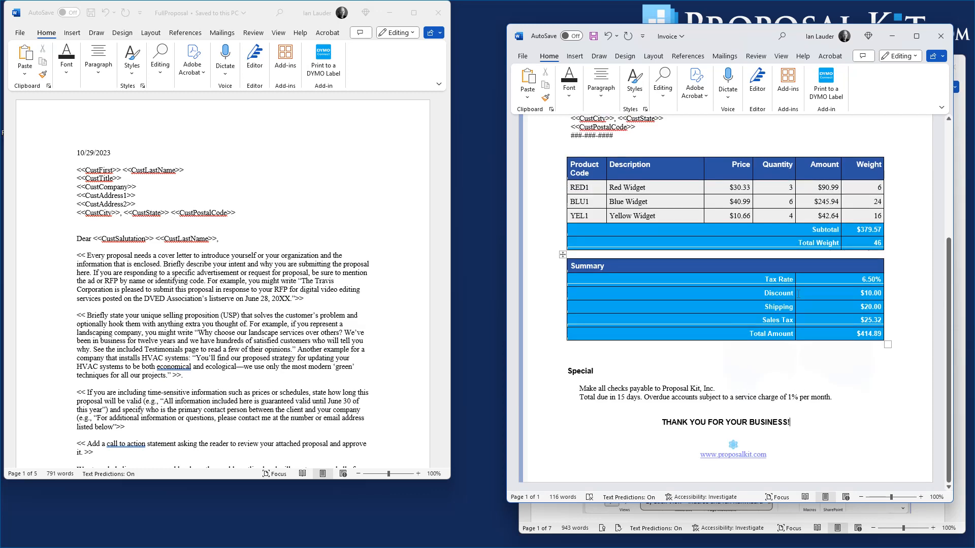
scroll(806, 274, up, 5)
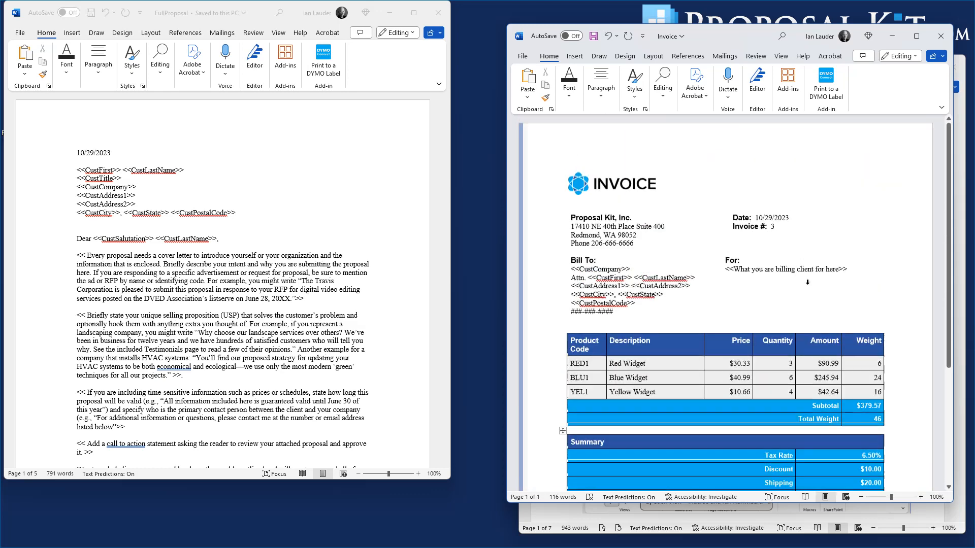
scroll(807, 283, down, 5)
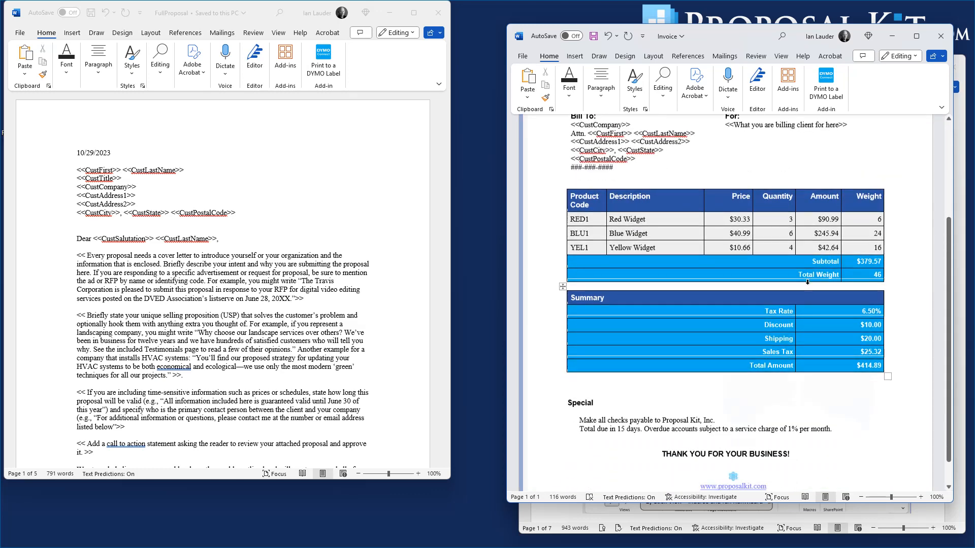
Step: Show the FullProposal's Cost Summary page beside the Invoice and compare their product and summary tables
click(345, 203)
drag(447, 118, 452, 179)
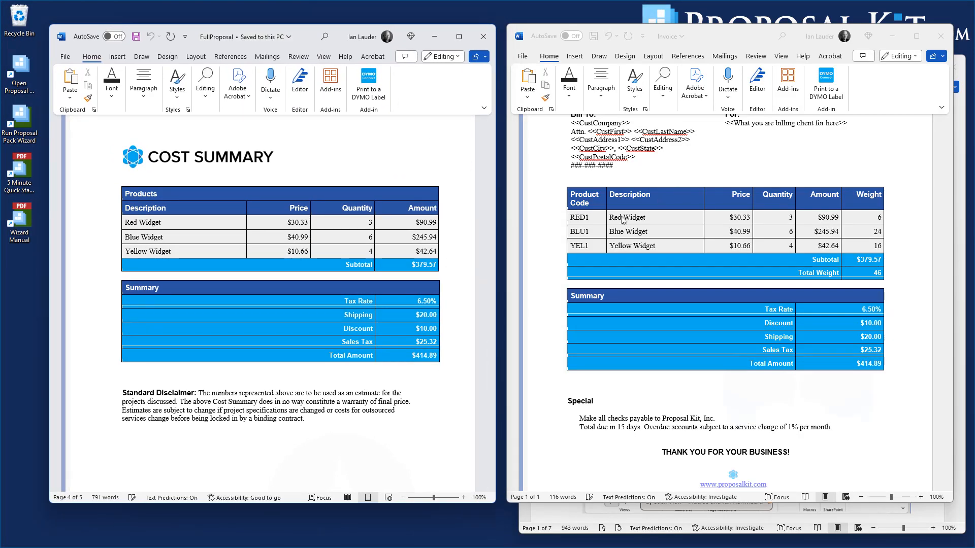
scroll(869, 262, up, 5)
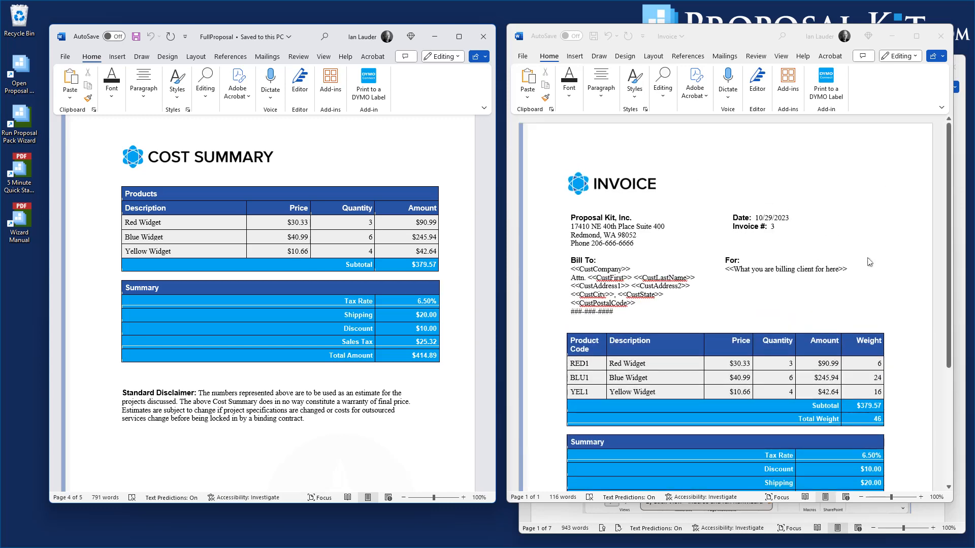
scroll(870, 262, down, 5)
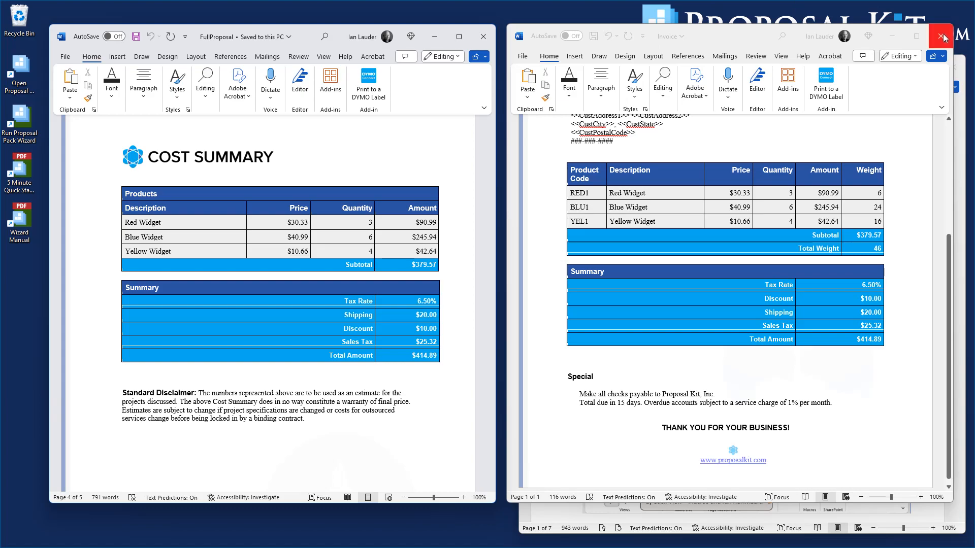
click(802, 35)
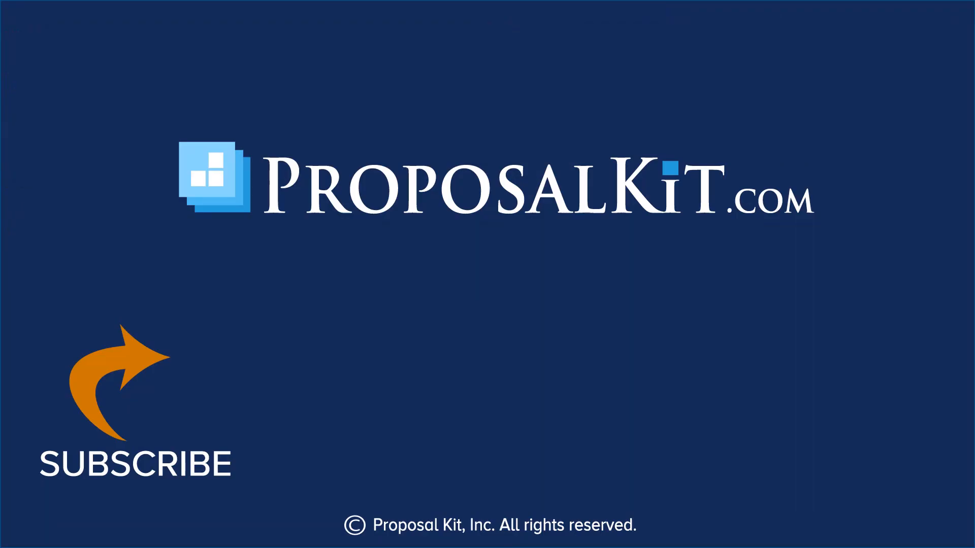